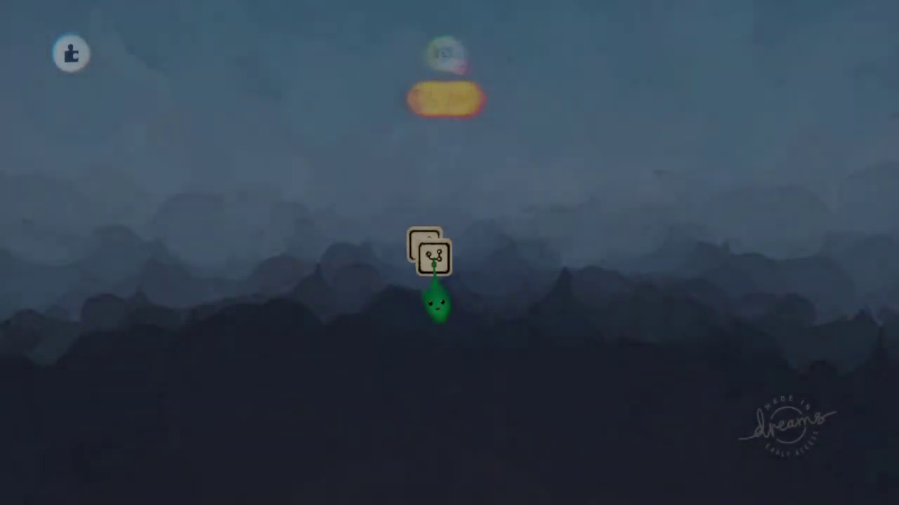
Step: Open the microchip and place a Signal Generator inside it
click(425, 246)
drag(495, 294, 465, 243)
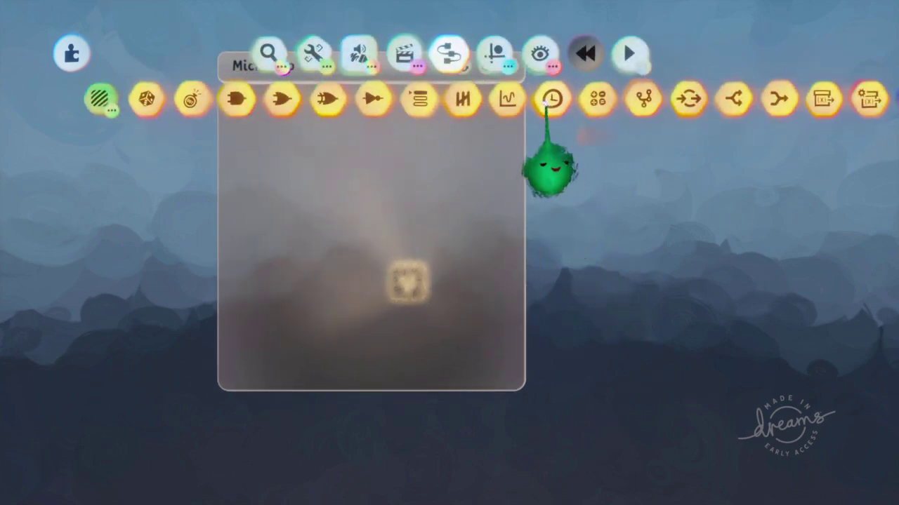
drag(548, 102, 644, 105)
click(654, 105)
key(Escape)
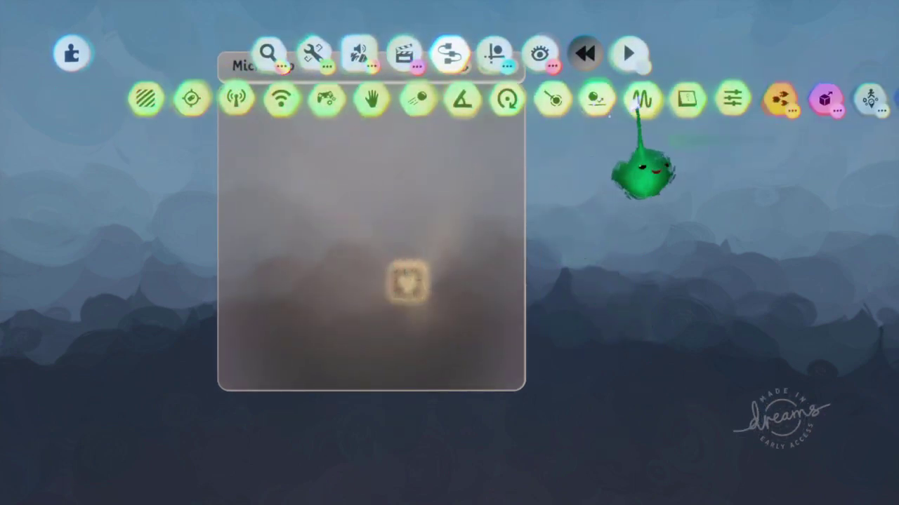
click(640, 99)
click(294, 161)
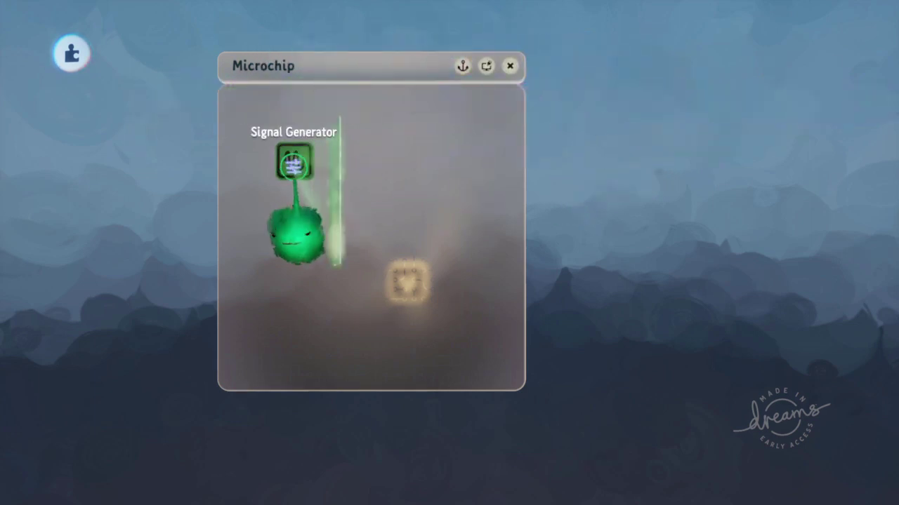
Step: Add a Number Displayer to the microchip and set it to 3 decimal places
drag(414, 270, 219, 214)
key(Escape)
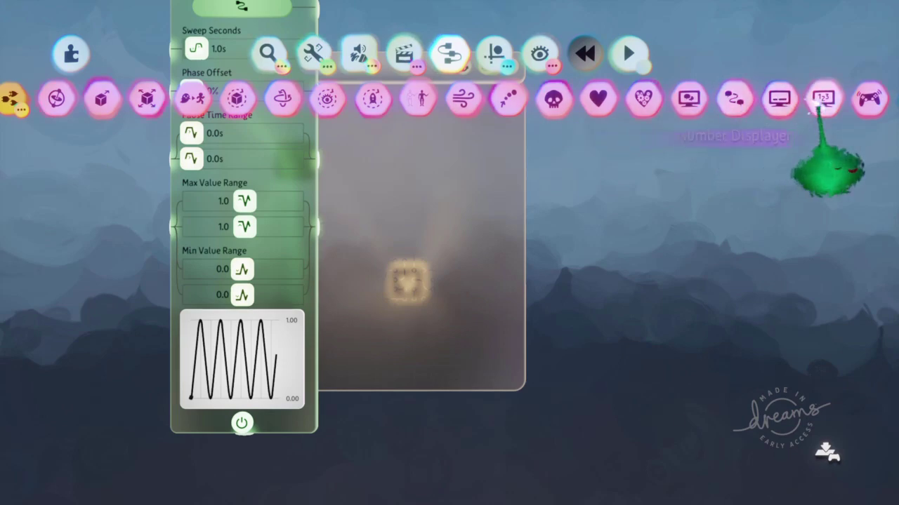
click(823, 99)
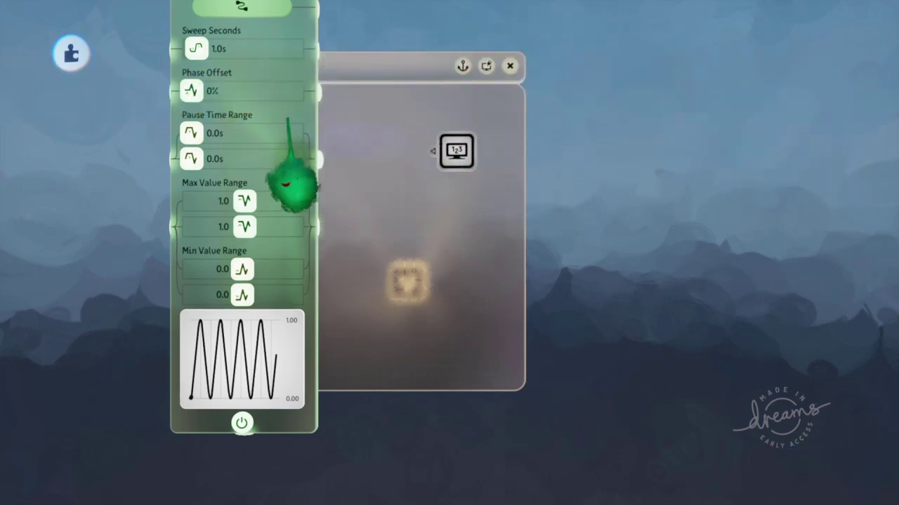
click(432, 167)
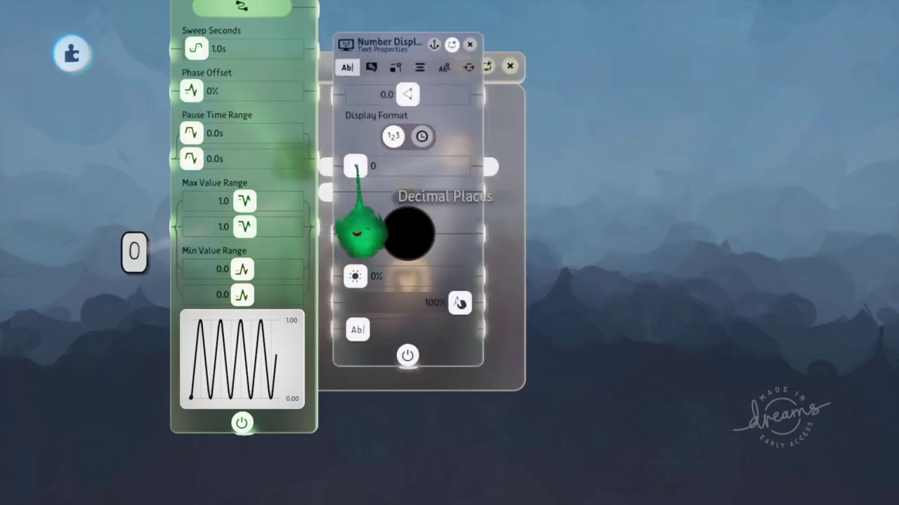
drag(359, 230, 501, 241)
Step: Wire the Signal Generator's output to the Number Displayer's input
key(Escape)
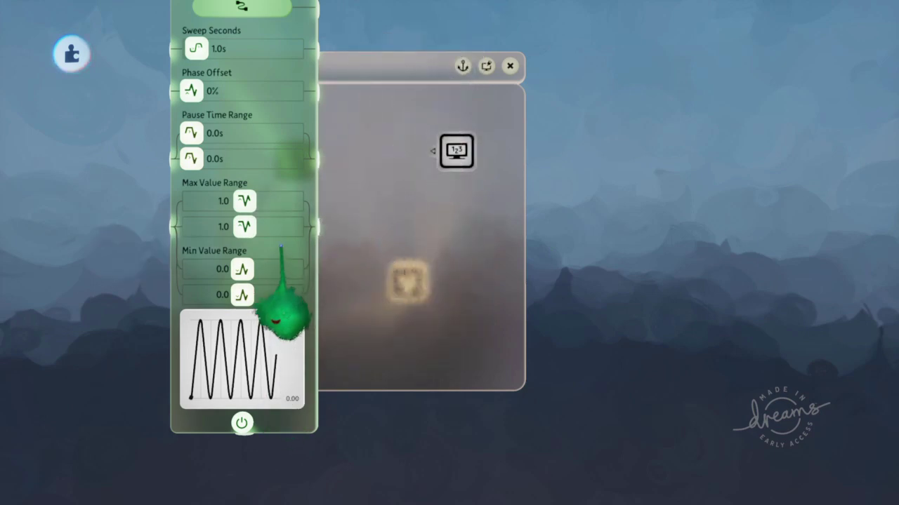
key(Escape)
drag(328, 204, 451, 195)
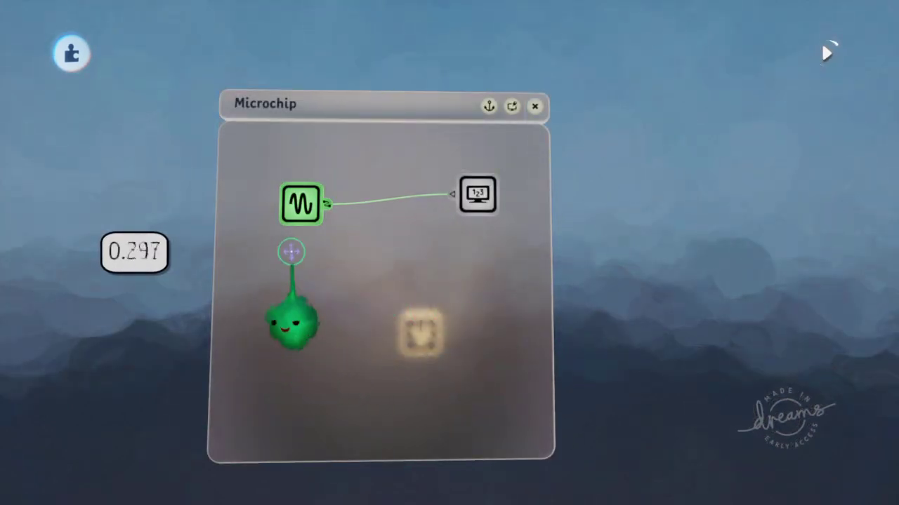
Step: Set the Signal Generator's Pause Time Range to 1.4 s and its Sweep Seconds to 0.0 s after trying 4.4 s
click(301, 205)
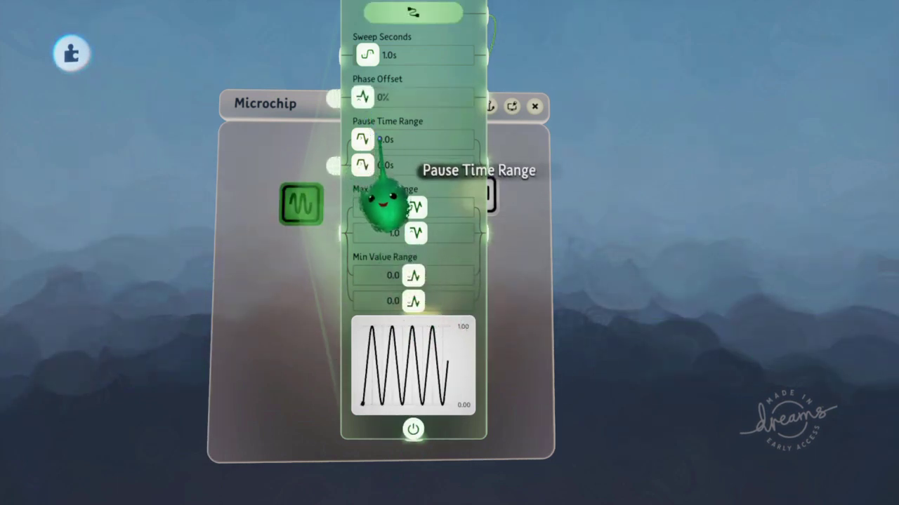
drag(362, 140, 364, 141)
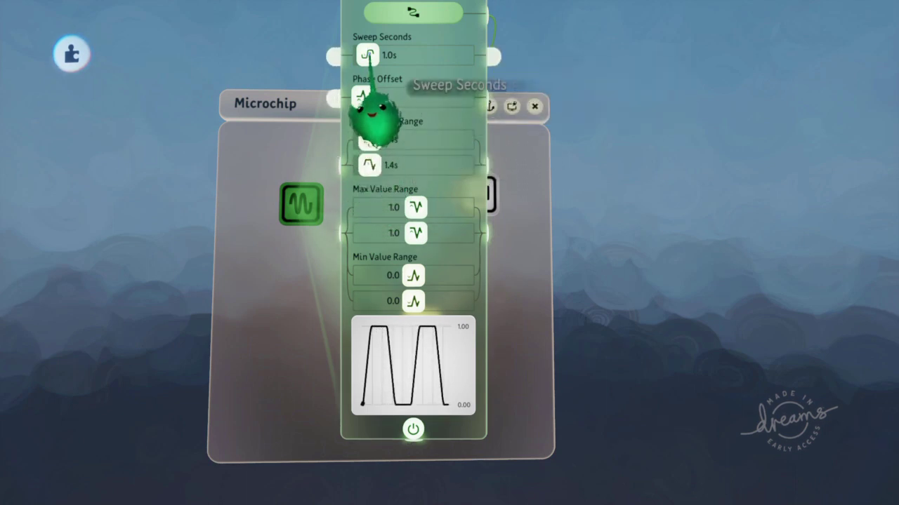
mouse_move(377, 123)
drag(375, 115, 390, 123)
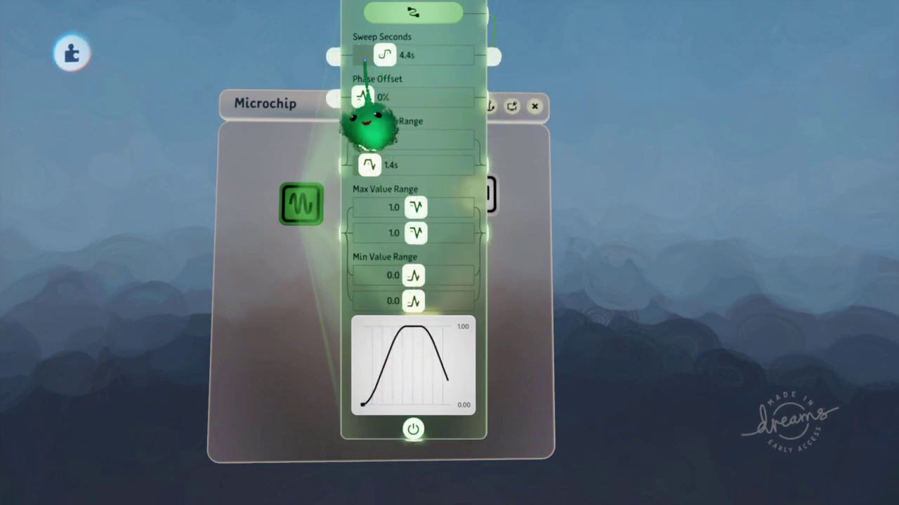
drag(368, 126, 342, 128)
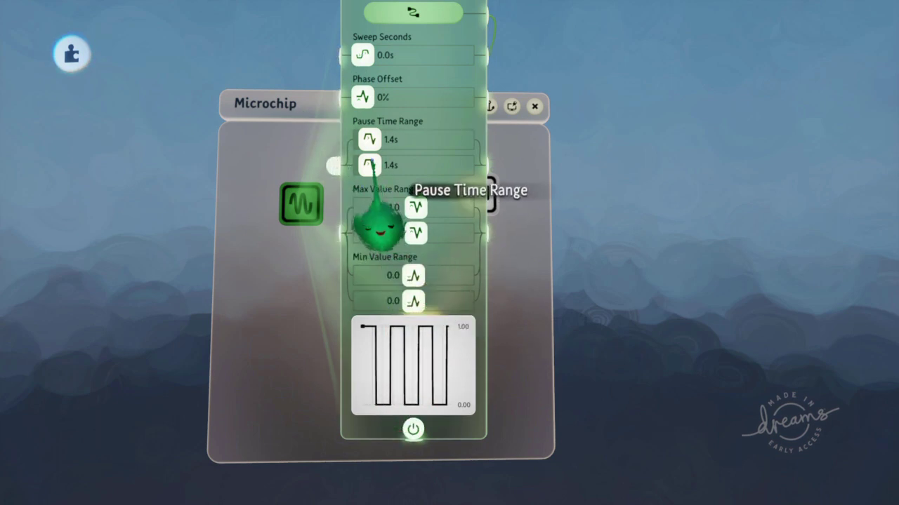
Step: Test the Signal Generator with a Pause Time Range of 2.8 s and reduce both pause values to 0.9 s
drag(378, 226, 385, 168)
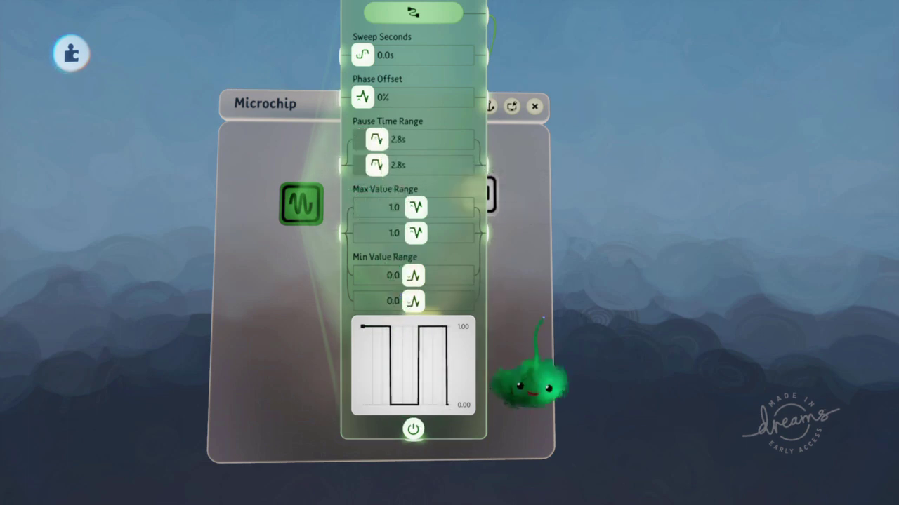
key(space)
drag(344, 438, 403, 299)
drag(379, 175, 368, 169)
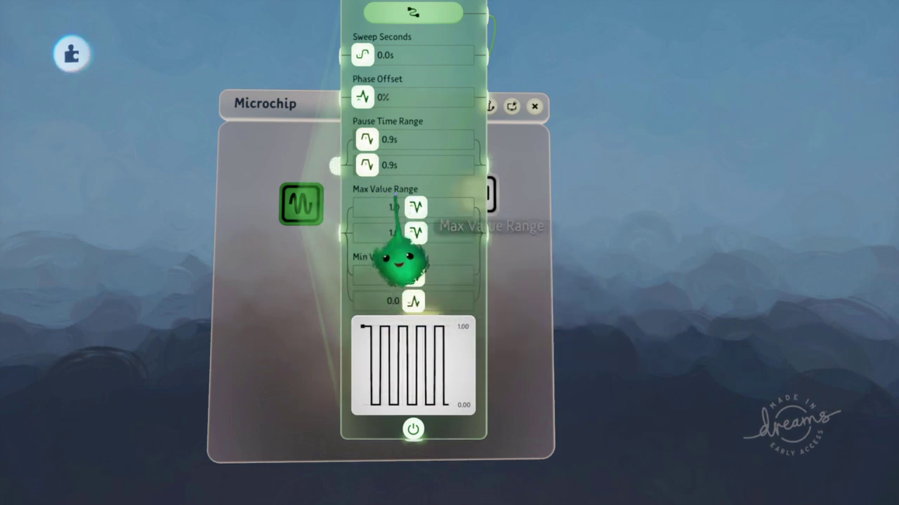
Step: Set the first Max Value Range value to 0.0 and run the scene to check the varying peaks
drag(420, 272, 397, 277)
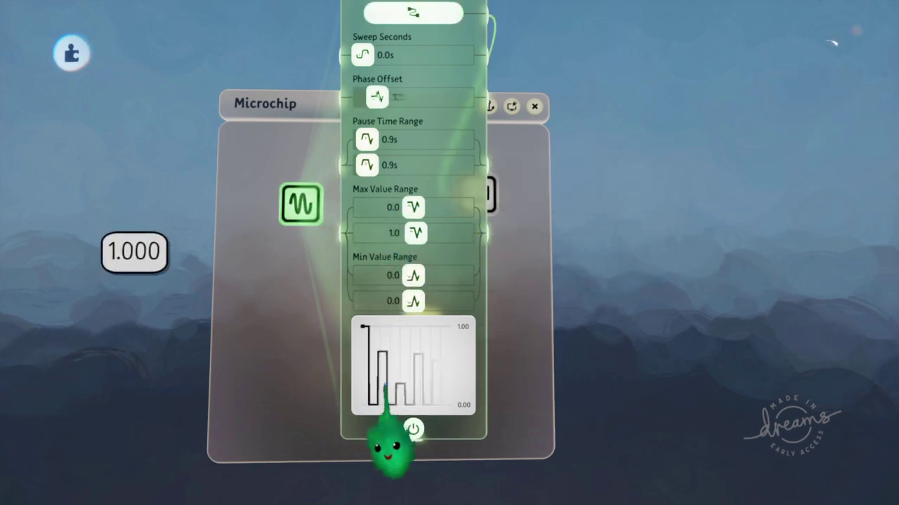
drag(385, 471, 378, 422)
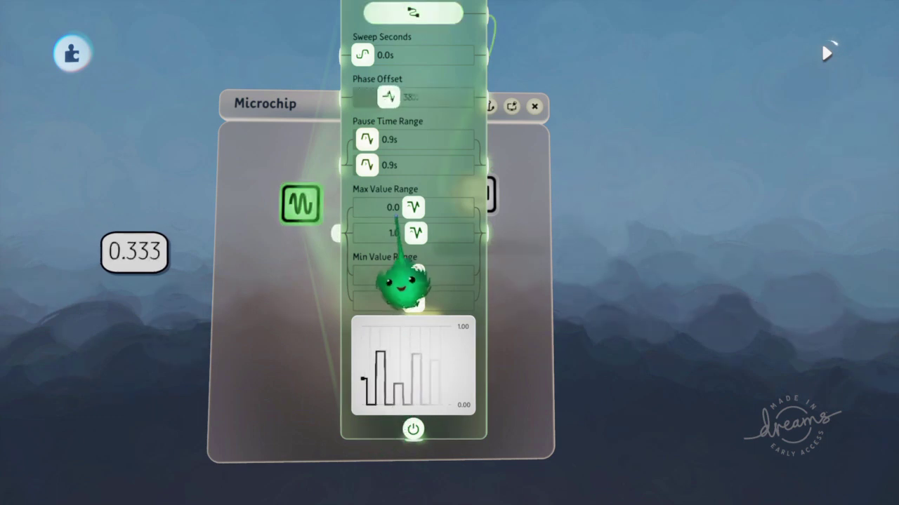
drag(401, 298, 407, 362)
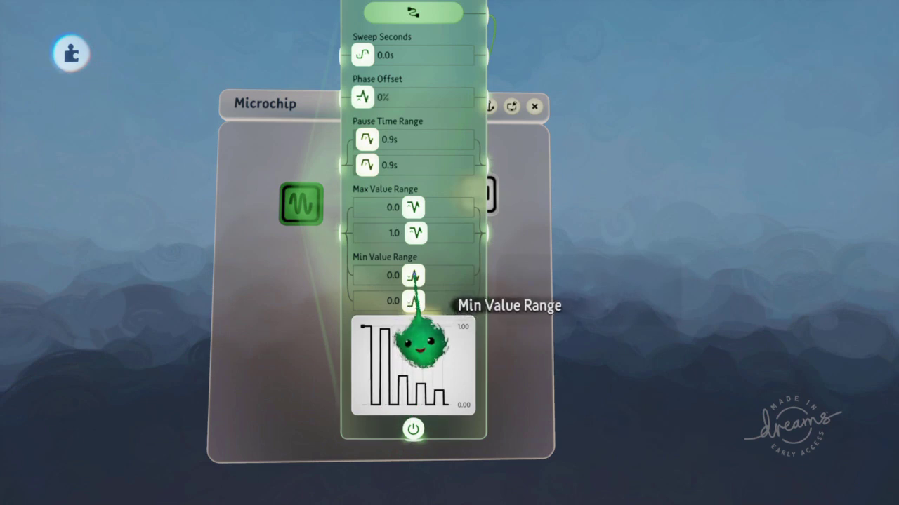
Step: Set the second Min Value Range value to 1.0 and run the scene to check the random signal
drag(412, 301, 414, 300)
drag(416, 371, 457, 421)
key(space)
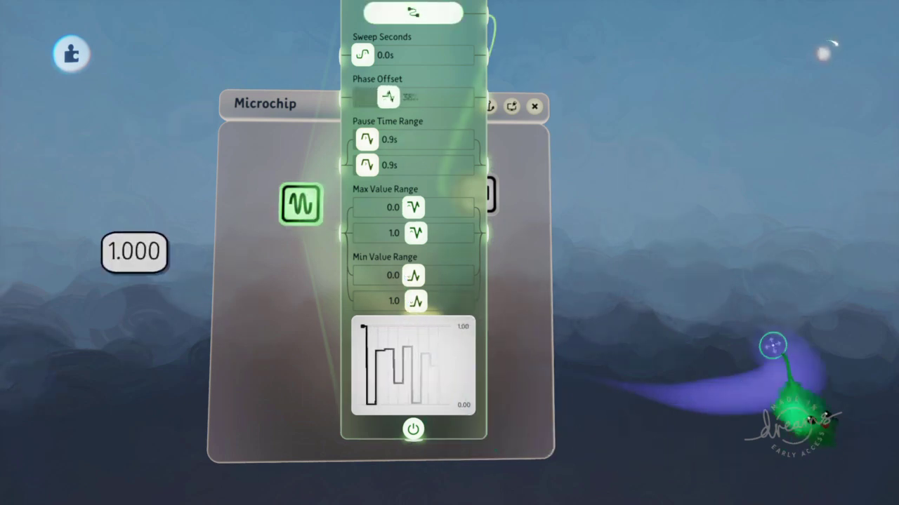
key(space)
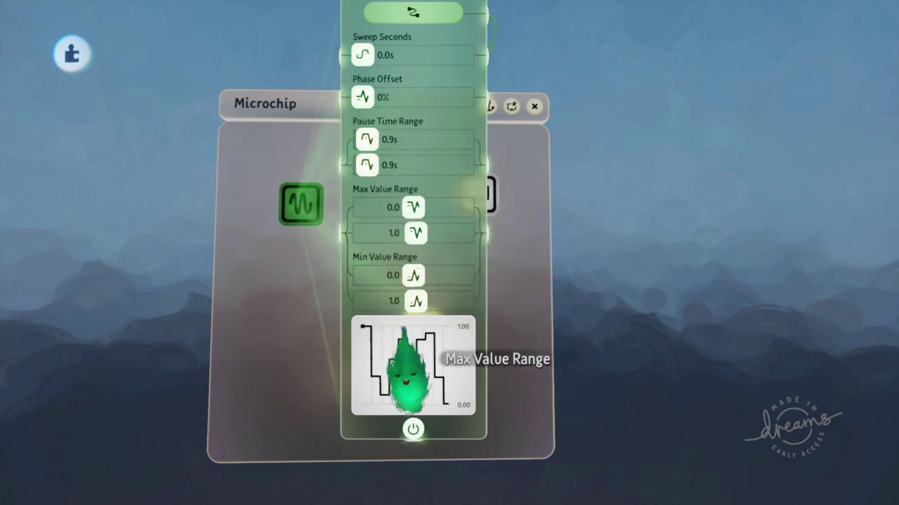
click(414, 429)
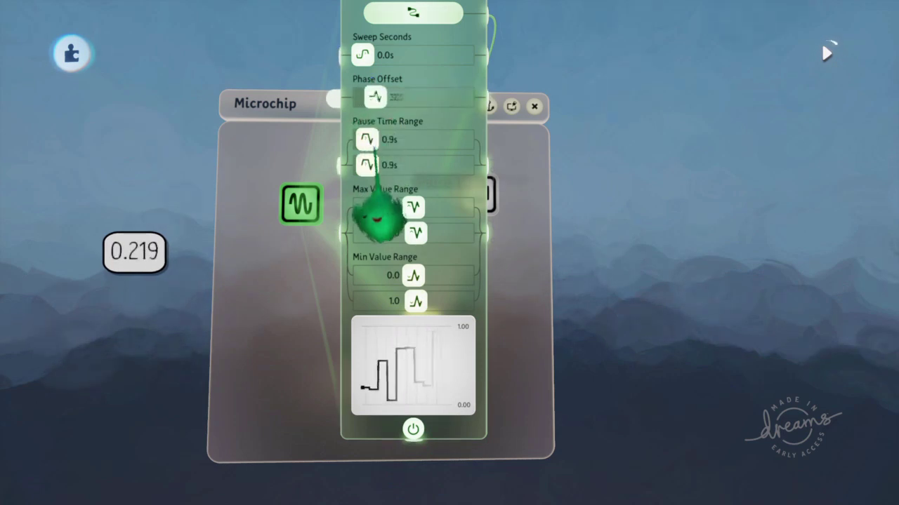
Step: Try a Pause Time Range of 0.0 s, set it to 0.5 s, and close the Signal Generator's settings
drag(375, 170, 361, 169)
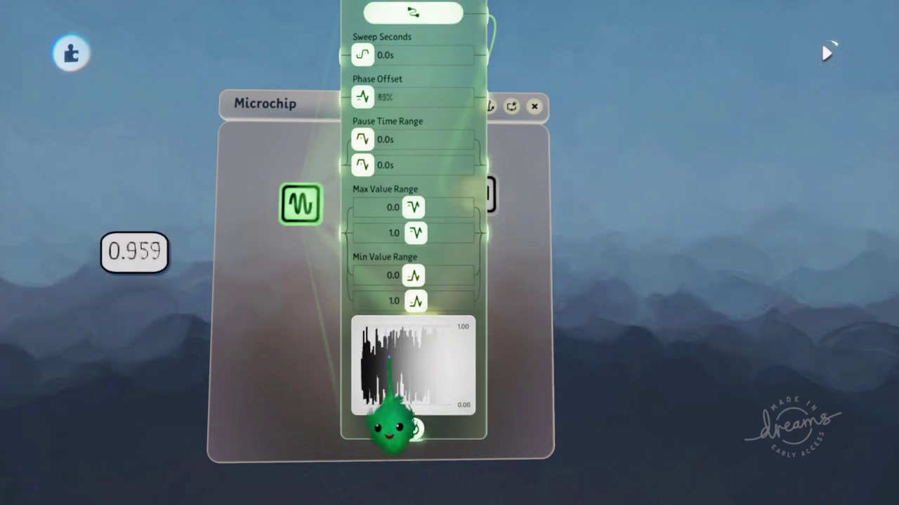
drag(362, 139, 365, 139)
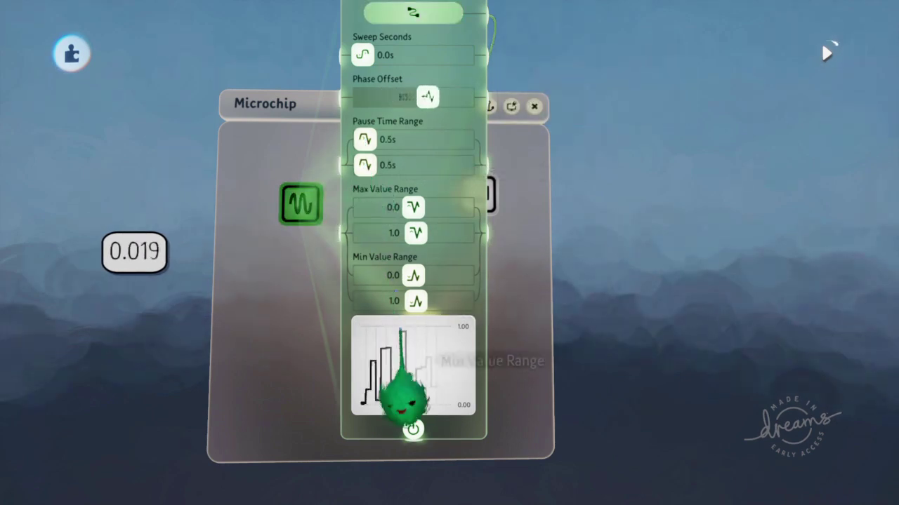
click(412, 428)
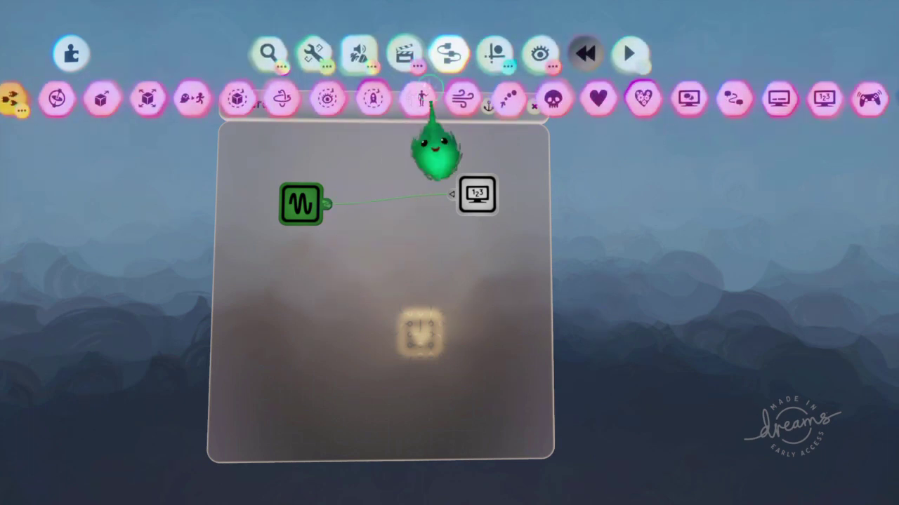
Step: Place a Randomiser gadget below the Signal Generator on the microchip
drag(425, 94, 650, 93)
click(320, 104)
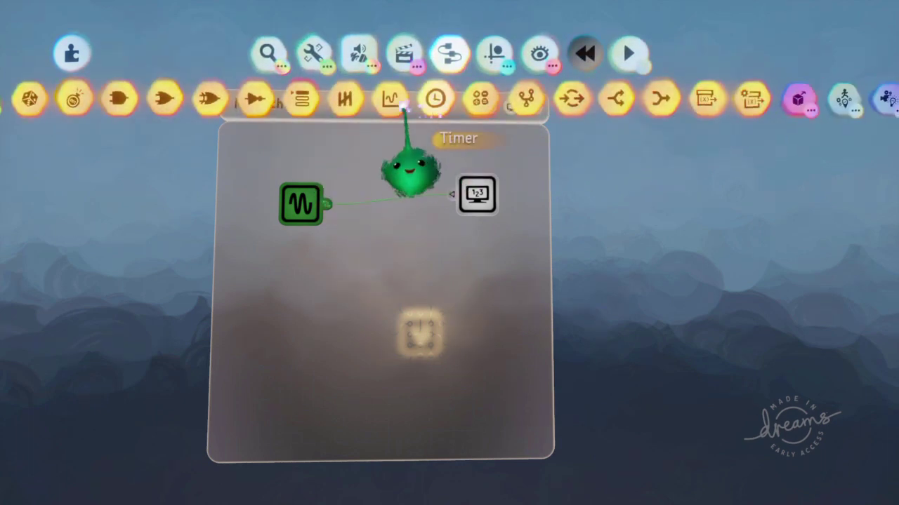
drag(409, 101, 602, 100)
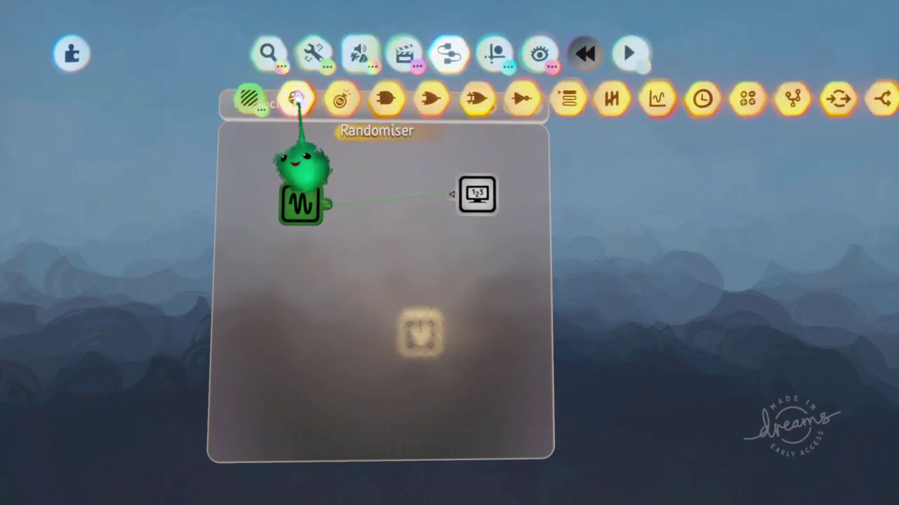
click(295, 100)
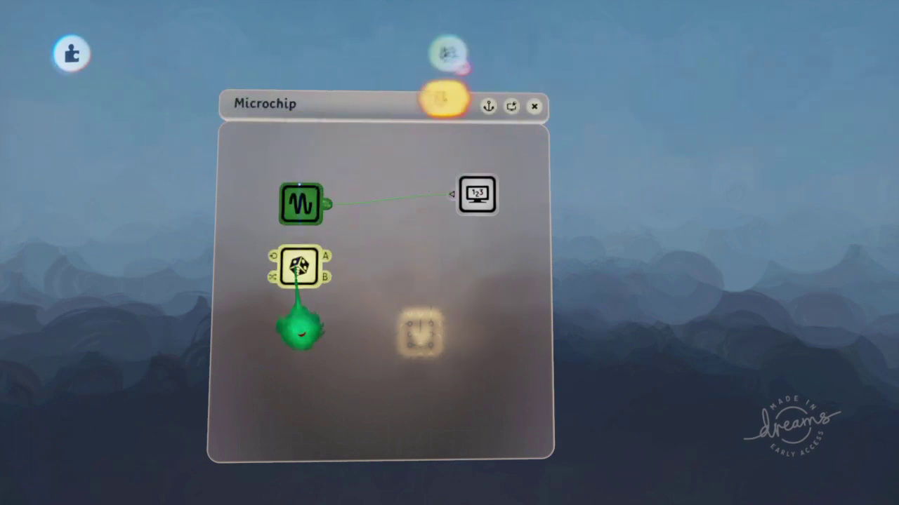
Step: Set the Randomiser's number of ports to 3, with the No Repeat randomise mode active
click(298, 265)
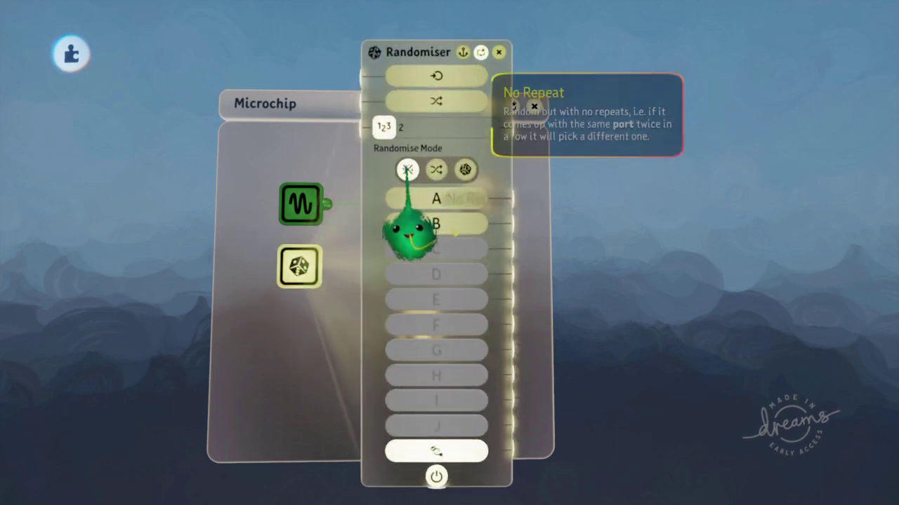
drag(386, 200, 391, 201)
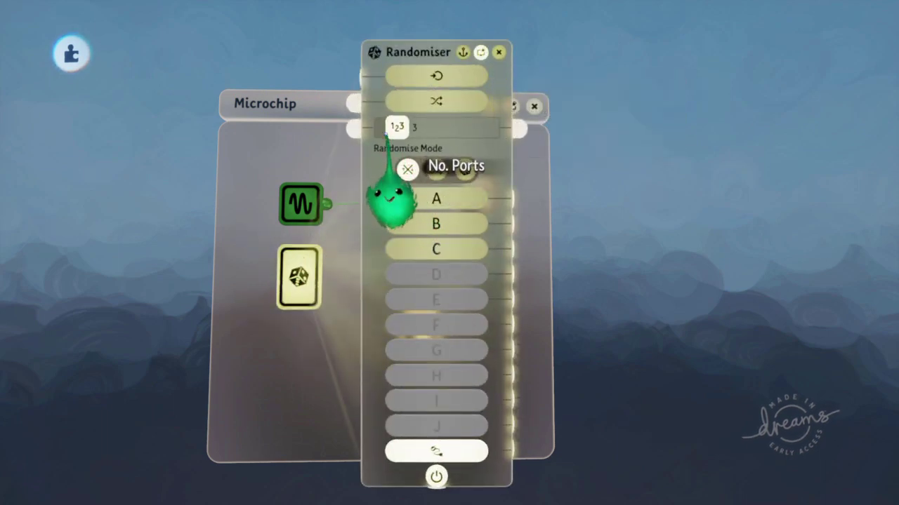
drag(439, 334, 417, 357)
Step: Run the scene to examine which Randomiser output is active in No Repeat mode, and stop it
key(space)
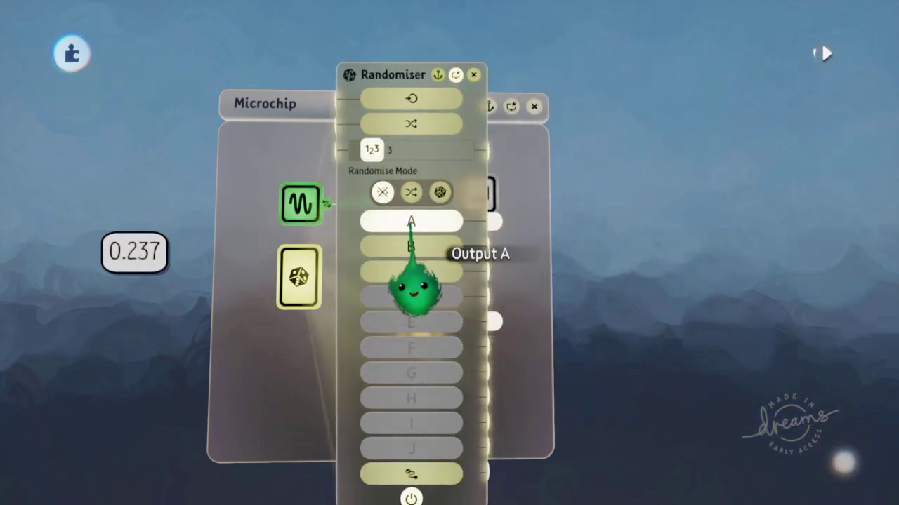
drag(493, 222, 629, 137)
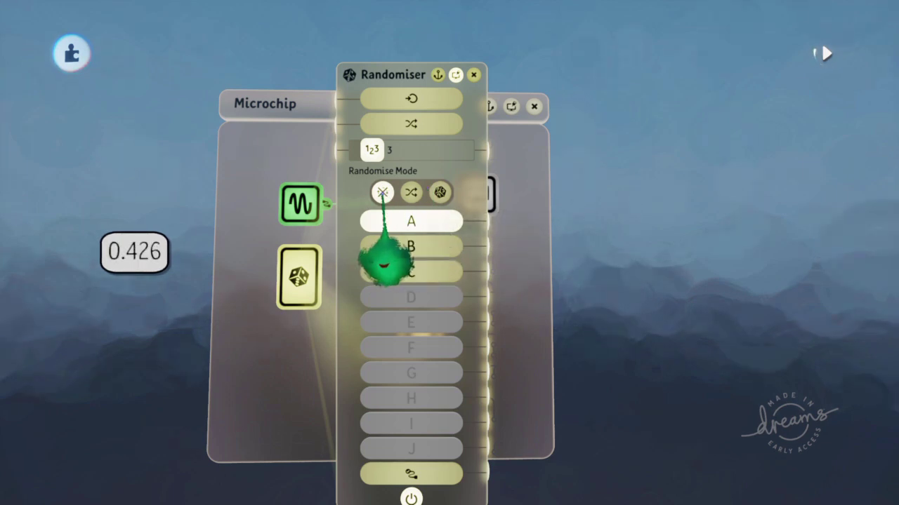
drag(395, 317, 460, 321)
drag(284, 317, 347, 317)
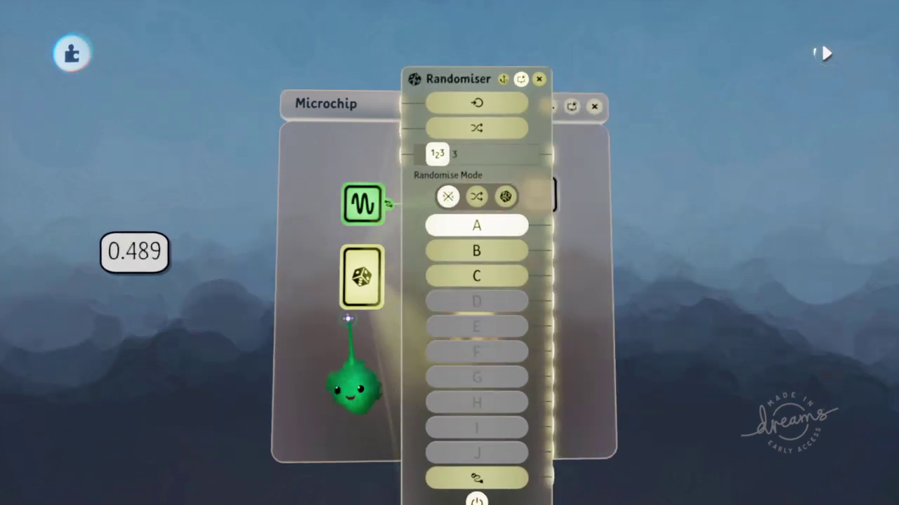
key(space)
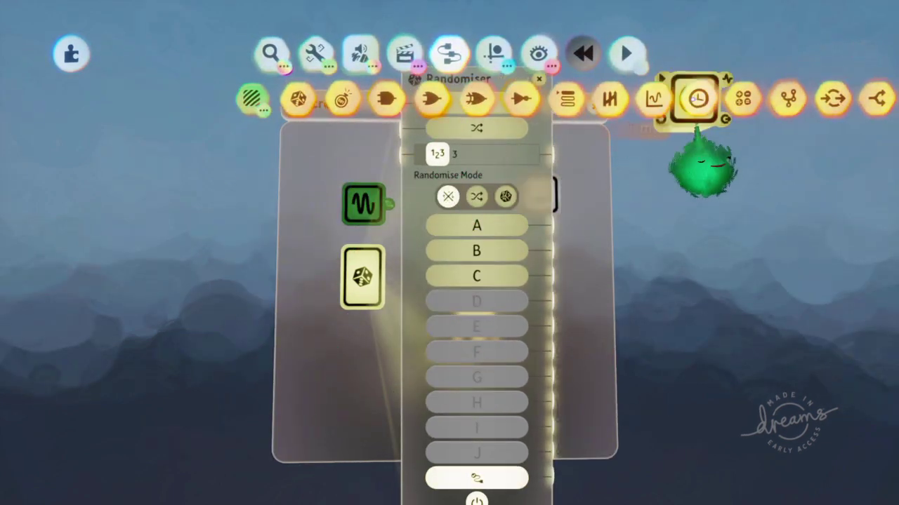
Step: Place a Timer beside the Randomiser and widen the microchip to make room for it
click(702, 98)
click(294, 281)
drag(278, 303, 180, 305)
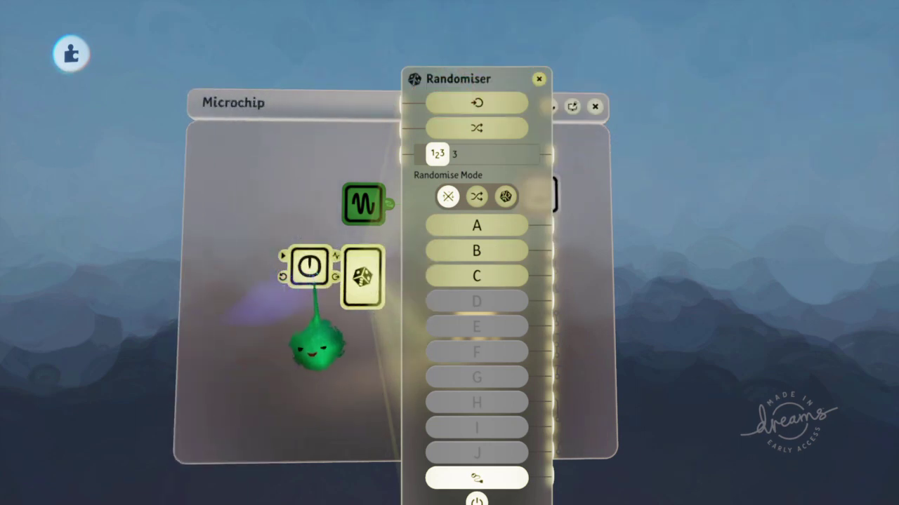
Step: Place the 0.5 s Timer clear of the Randomiser, loop its output to its reset, and wire its output to the Randomiser's randomise input
drag(310, 282, 267, 291)
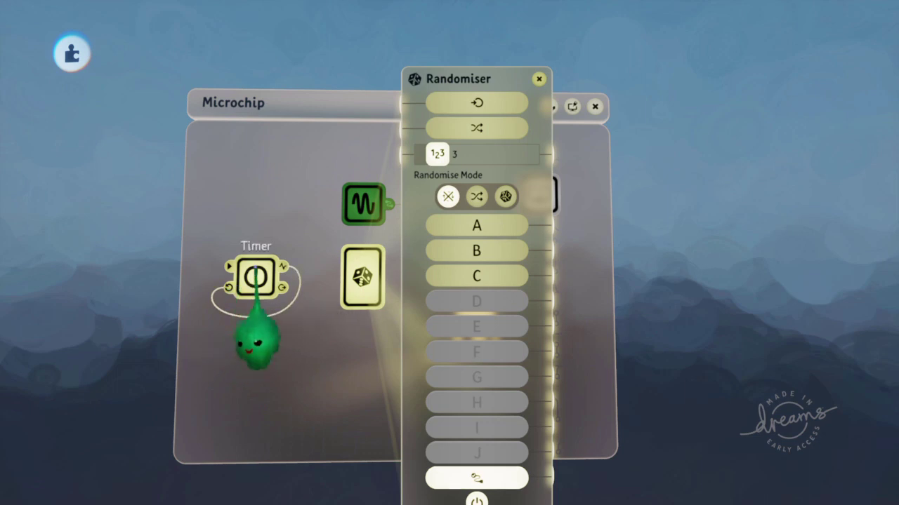
click(255, 278)
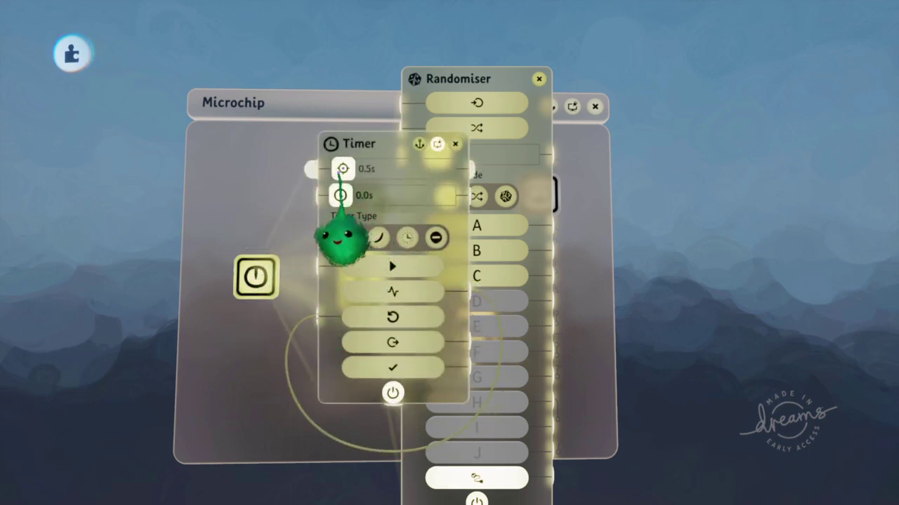
key(Escape)
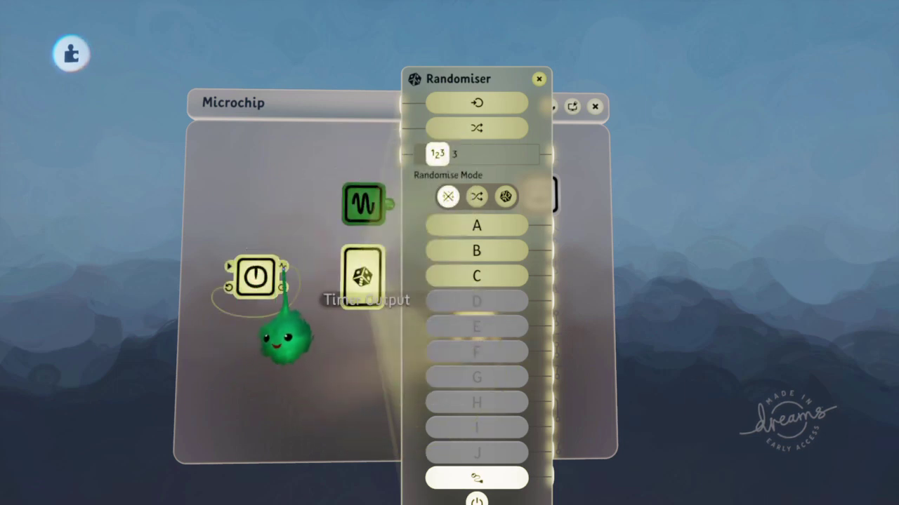
drag(288, 267, 290, 208)
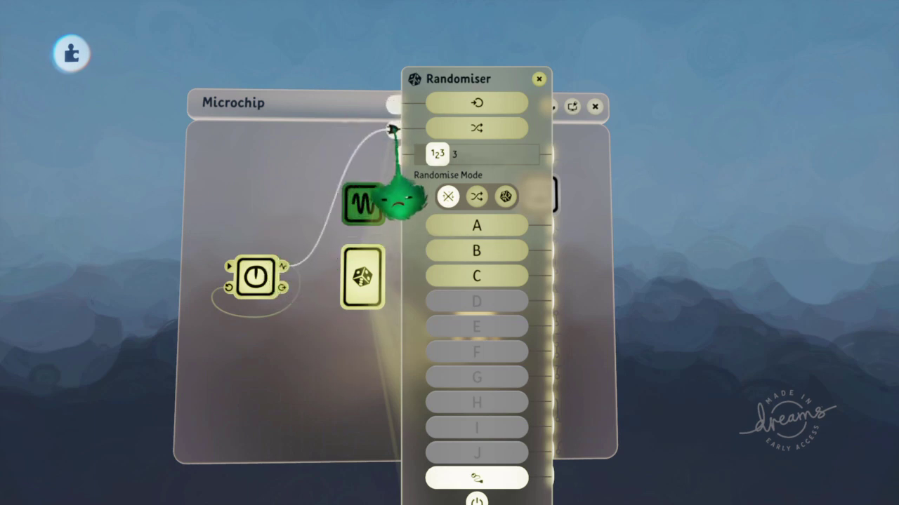
Step: Run the scene, switch the Randomiser to its fully random dice mode, and move its settings window aside
drag(448, 141, 458, 138)
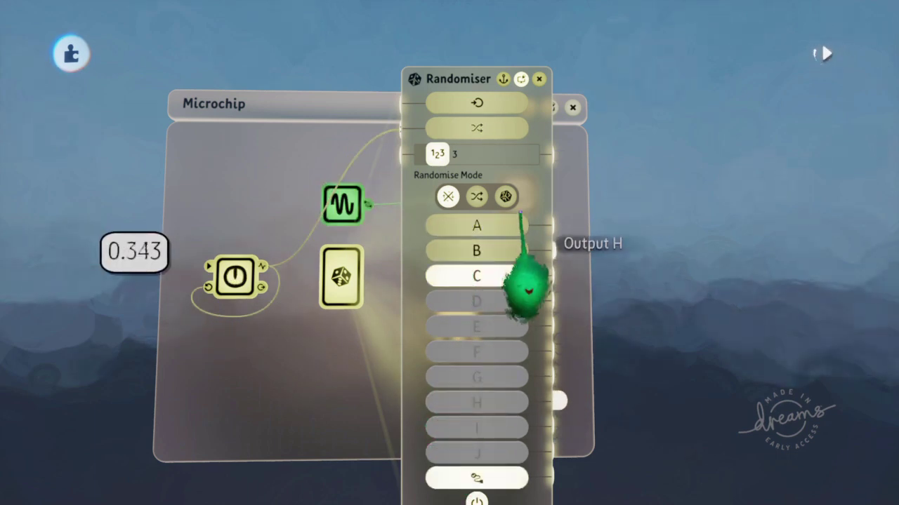
click(505, 197)
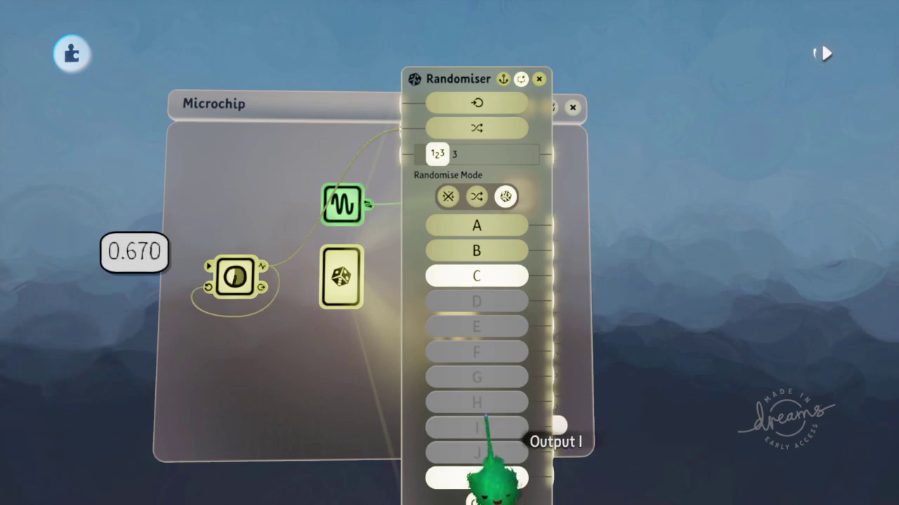
drag(488, 370, 318, 357)
Step: Duplicate the Number Displayer, place its readout below the first one, and wire the Randomiser's selected port output to its value
drag(516, 200, 518, 302)
click(517, 296)
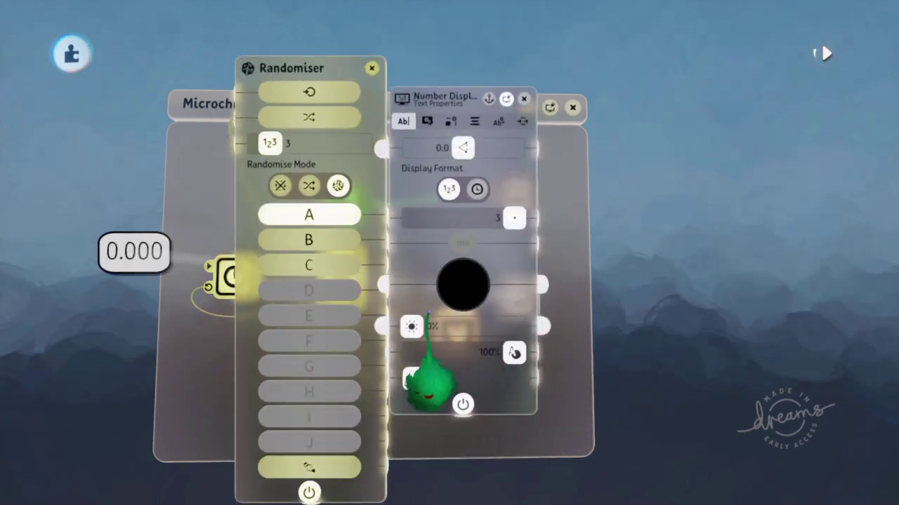
drag(139, 261, 139, 307)
drag(321, 466, 367, 163)
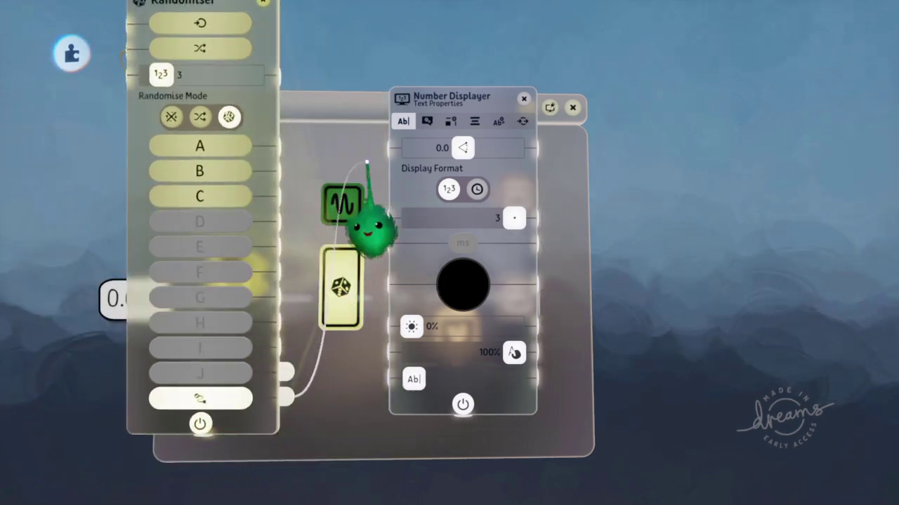
Step: Run the scene to examine which port number the Randomiser sends to the second Number Displayer
mouse_move(214, 148)
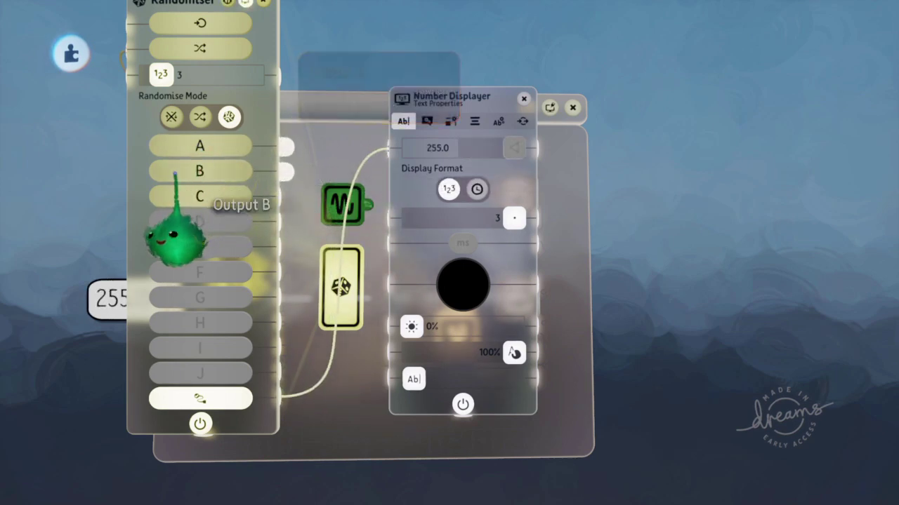
mouse_move(200, 170)
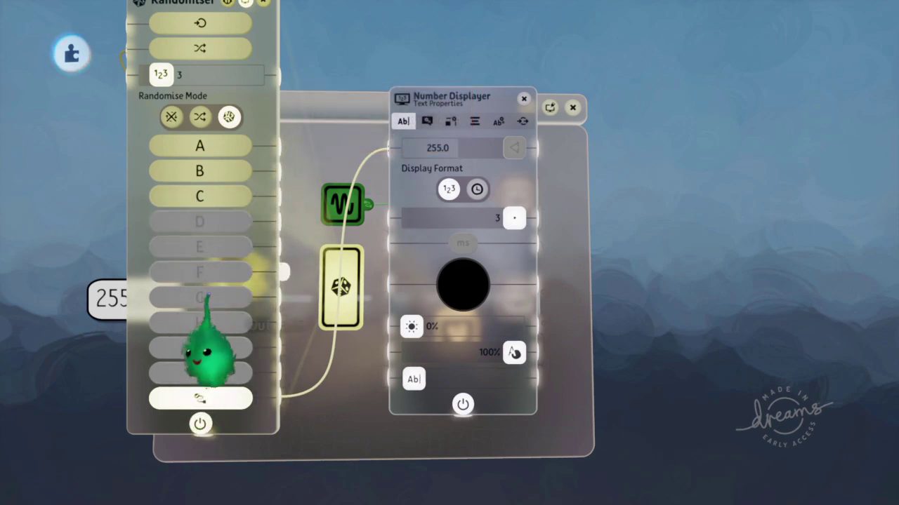
key(space)
drag(224, 345, 295, 351)
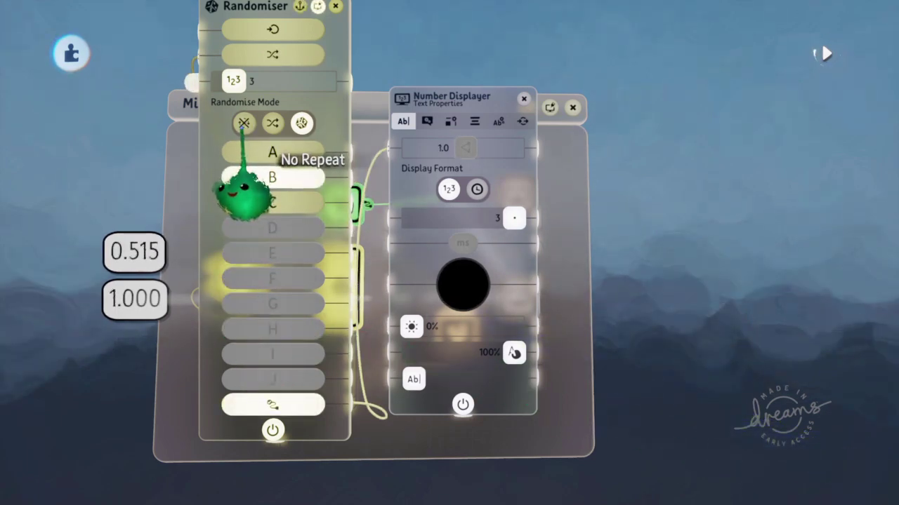
Step: Switch the Randomiser to shuffle mode, run the scene to check its port numbers, and close the settings windows
mouse_move(244, 123)
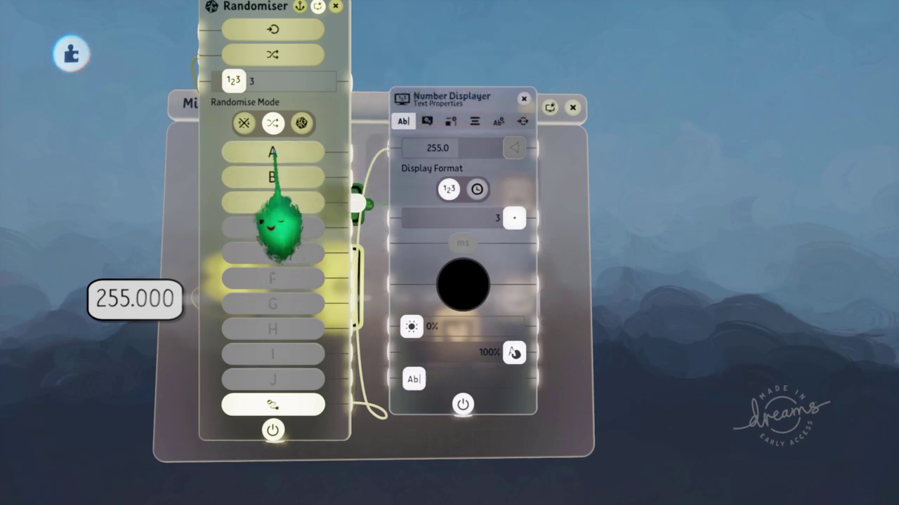
key(space)
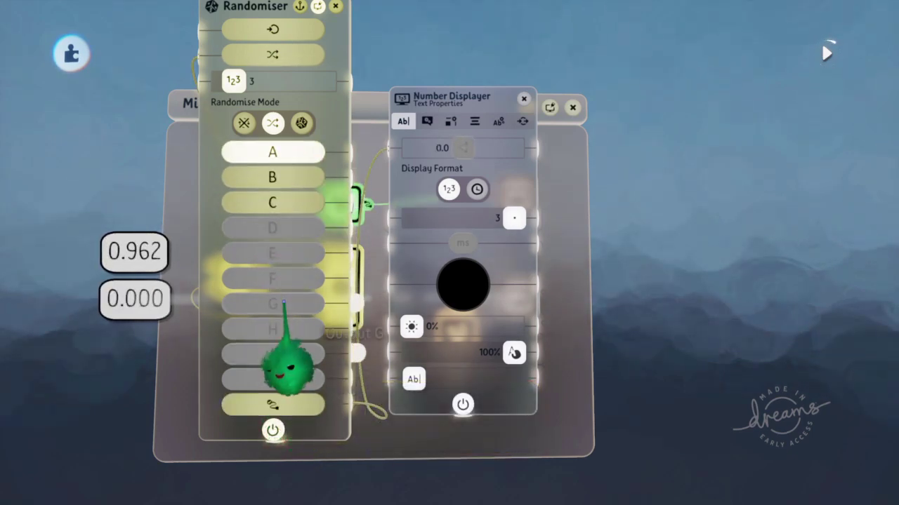
key(Escape)
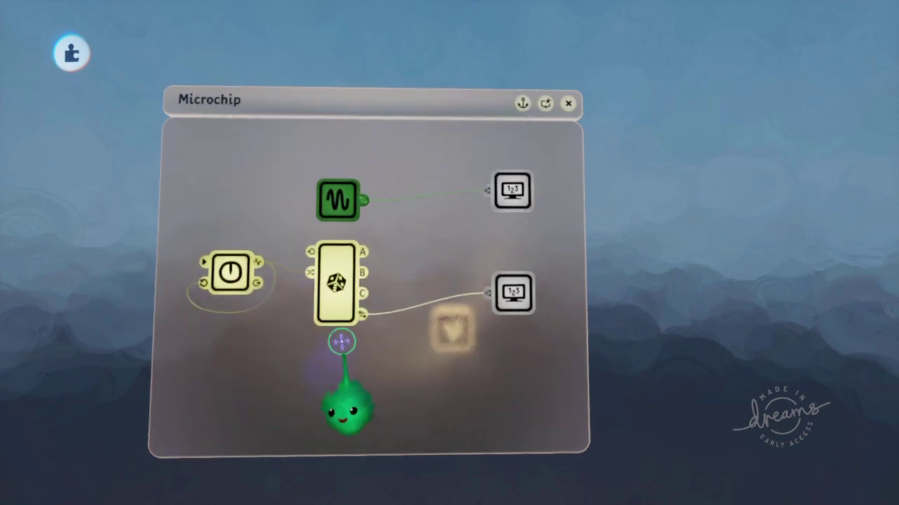
Step: Duplicate the wired Timer, Randomiser and Number Displayer as a second set below the original on the microchip
scroll(367, 325, down, 2)
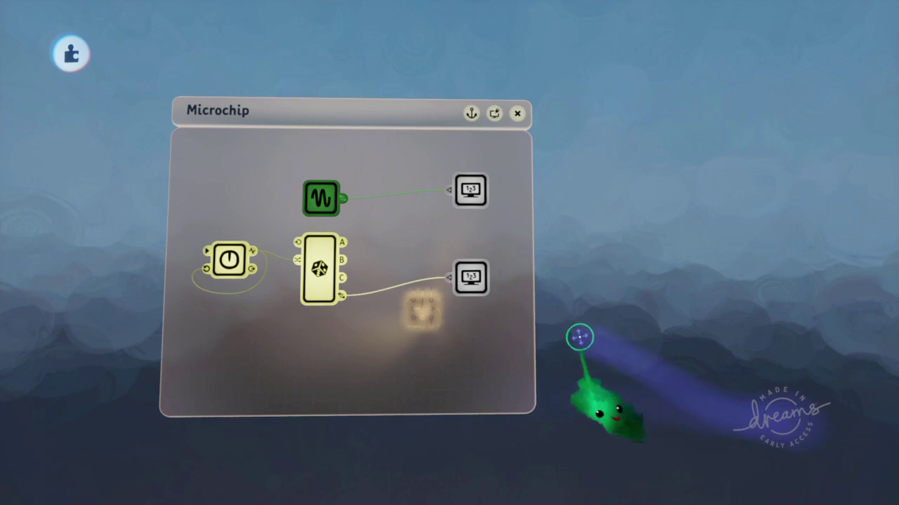
click(317, 270)
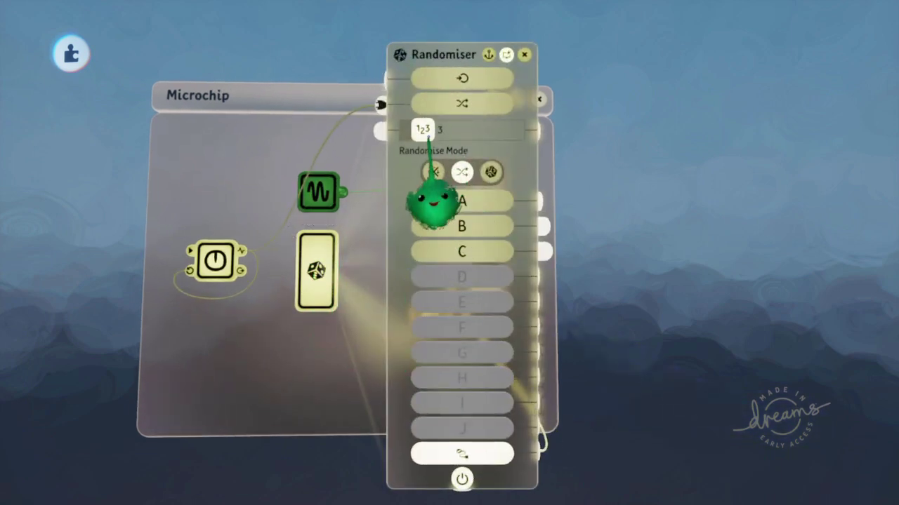
key(Escape)
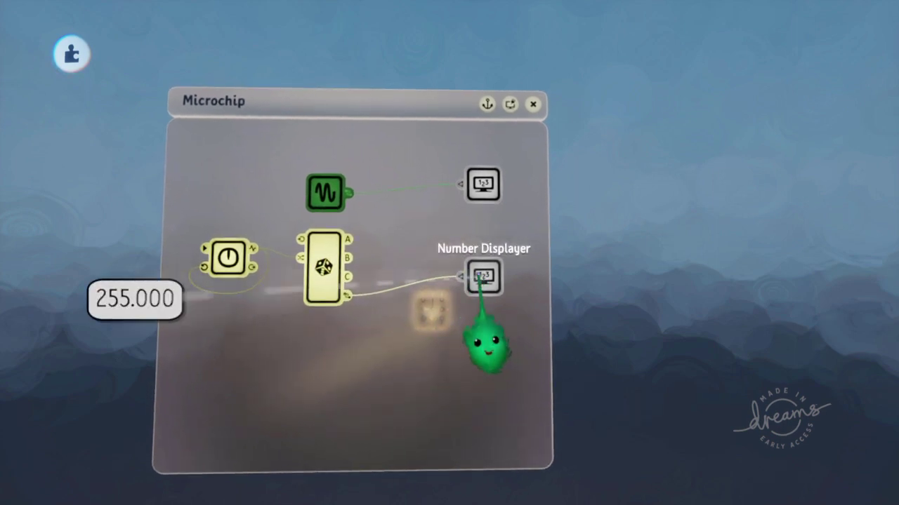
drag(481, 277, 324, 365)
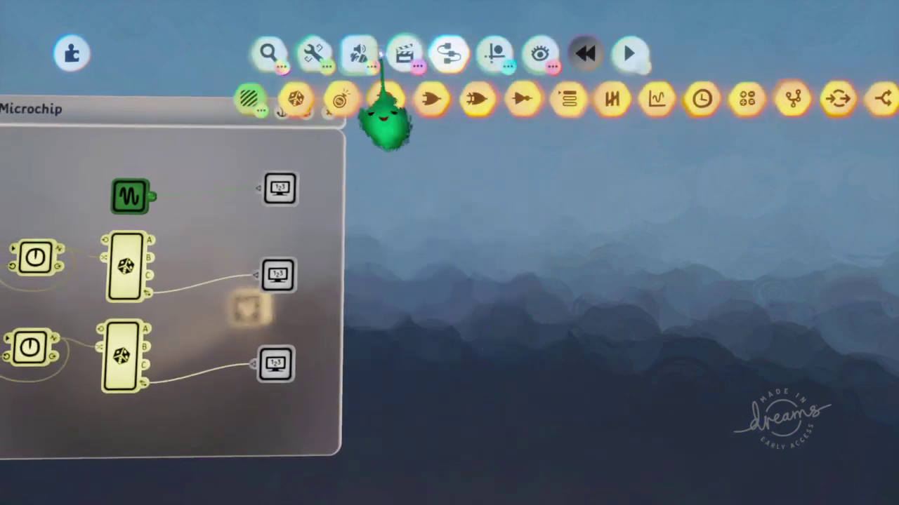
Step: Create a cube sculpture in Sculpt Mode, exit the mode, and position the cube beside the microchip
click(358, 54)
click(271, 95)
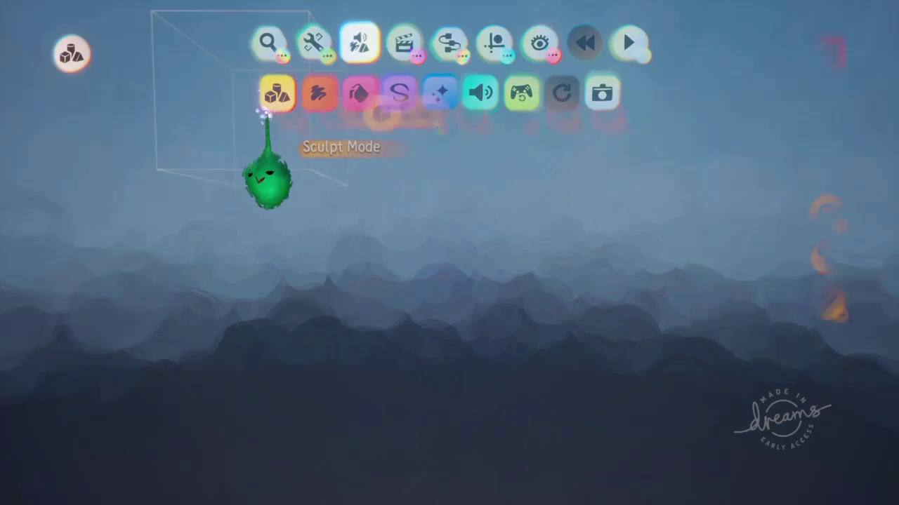
click(461, 365)
key(Escape)
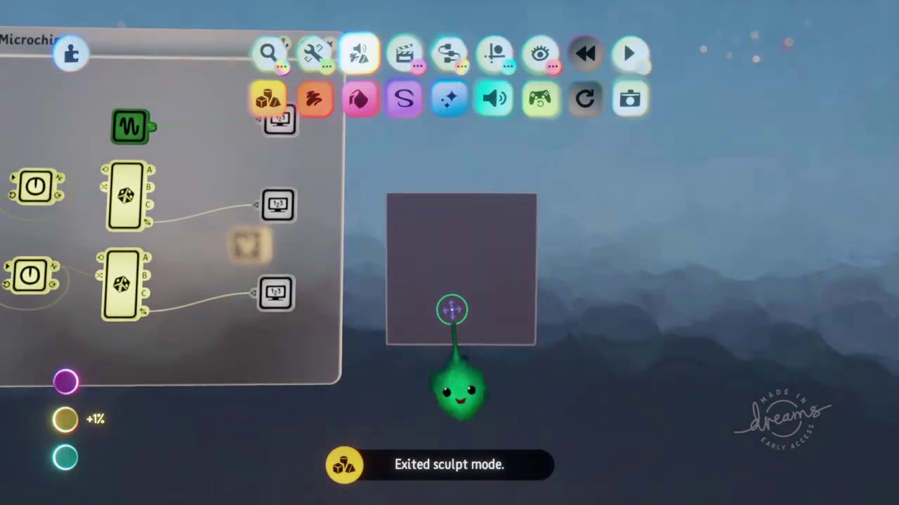
drag(466, 272, 475, 295)
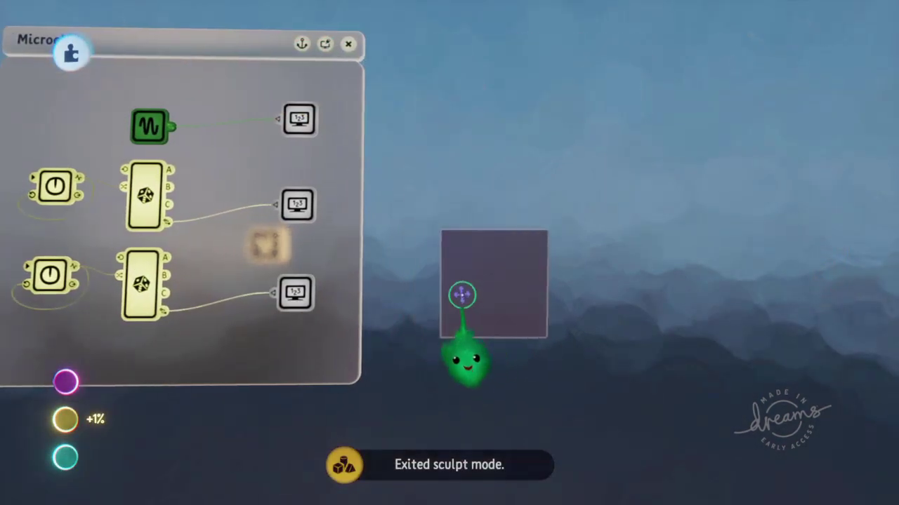
middle_drag(471, 243, 465, 229)
Step: Attach a new microchip to the cube, open it, and move the lower Randomiser from the first microchip into it
key(Tab)
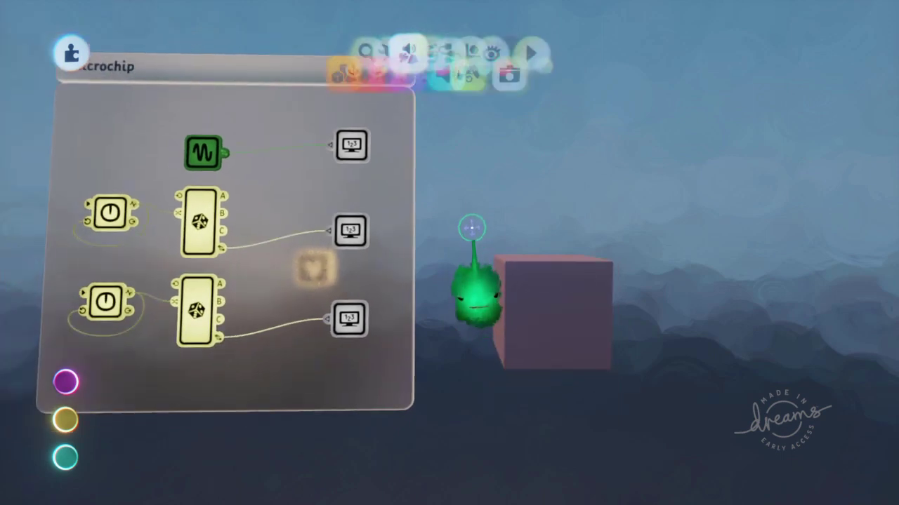
click(450, 102)
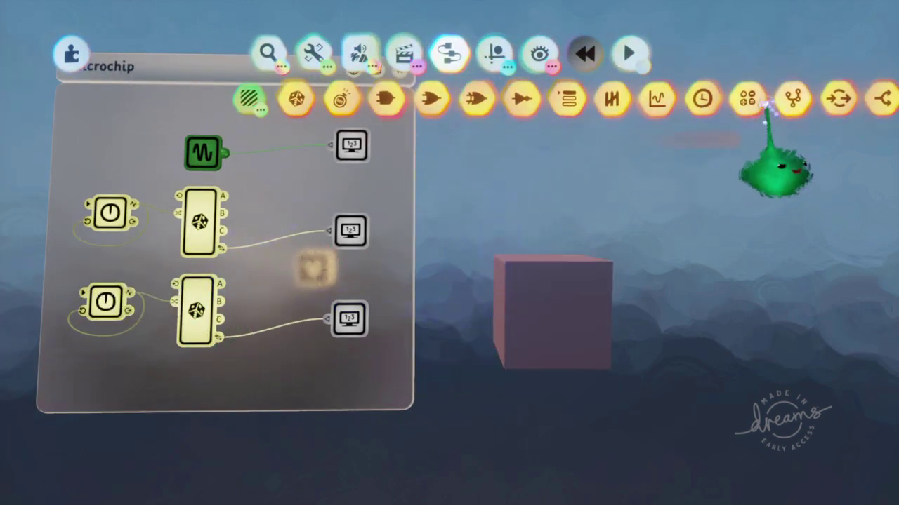
click(792, 99)
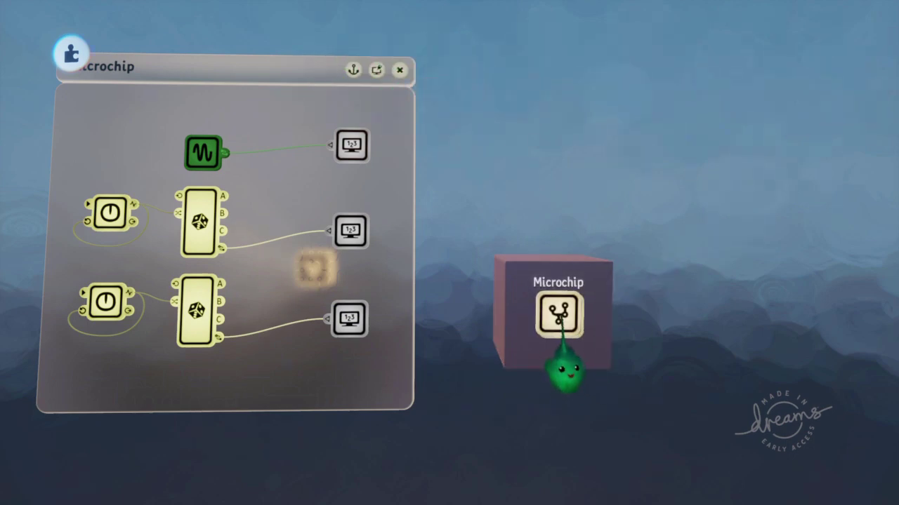
click(559, 315)
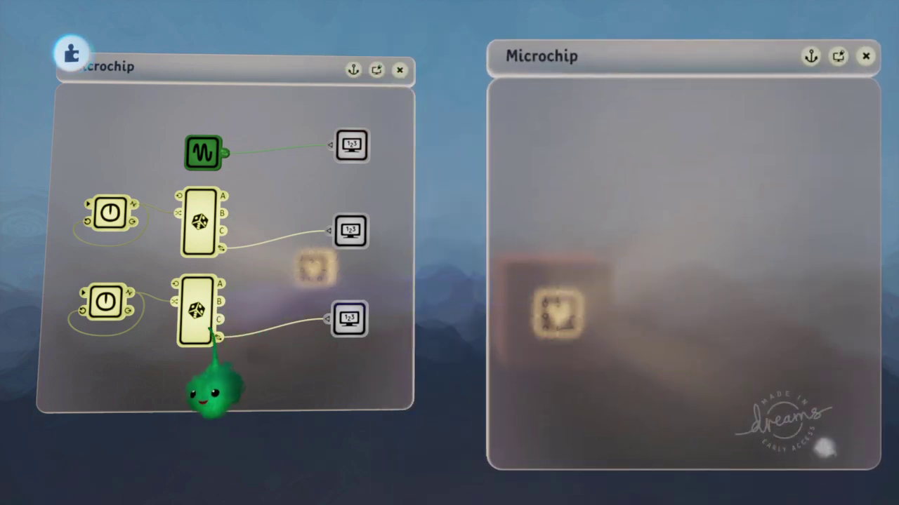
drag(202, 393, 586, 200)
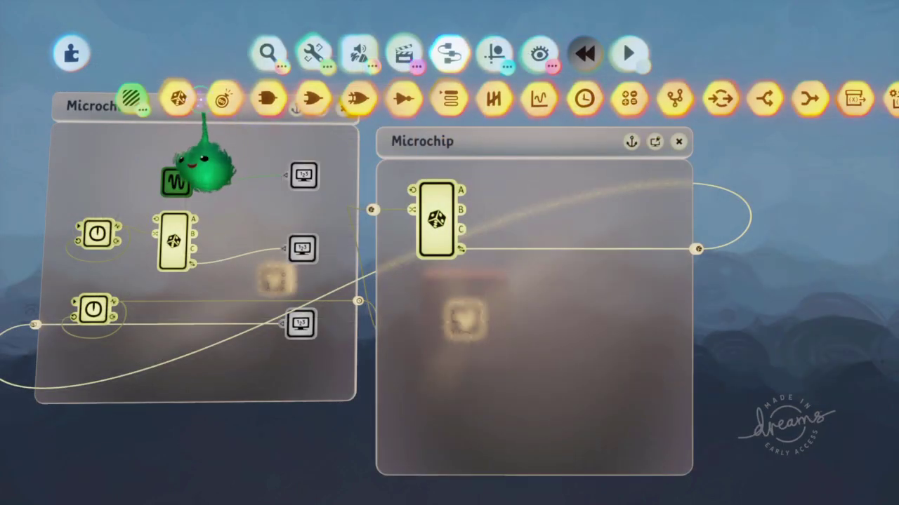
Step: Add a Counter below the Randomiser in the cube's microchip, wire the lower Timer's output to its increase input, and set its target to 3
click(223, 99)
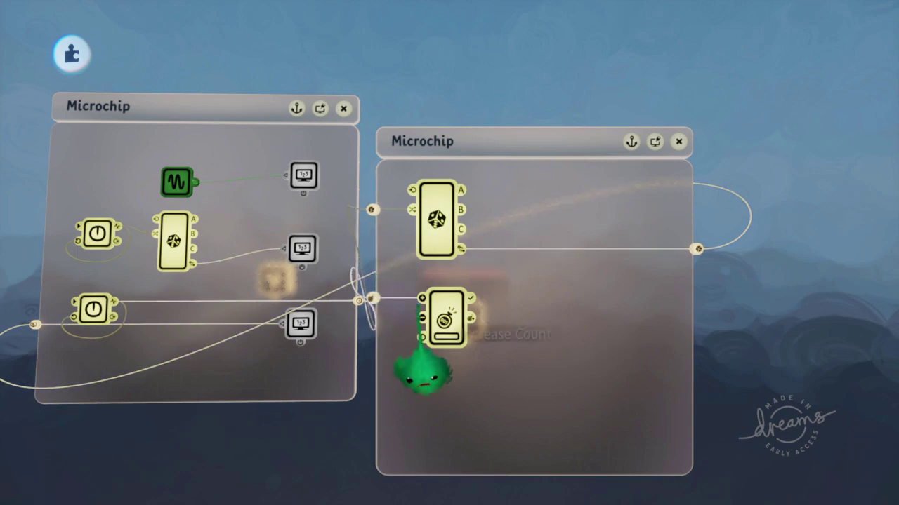
click(442, 321)
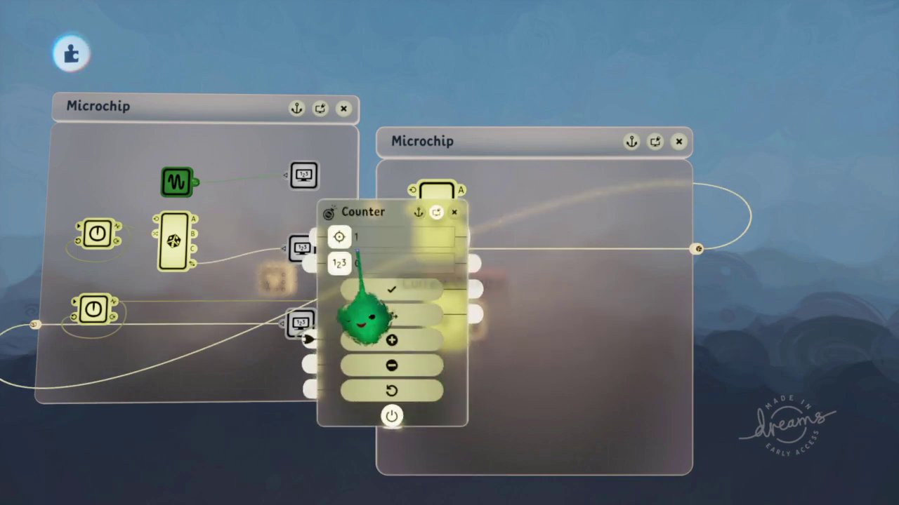
drag(351, 281, 569, 316)
click(436, 219)
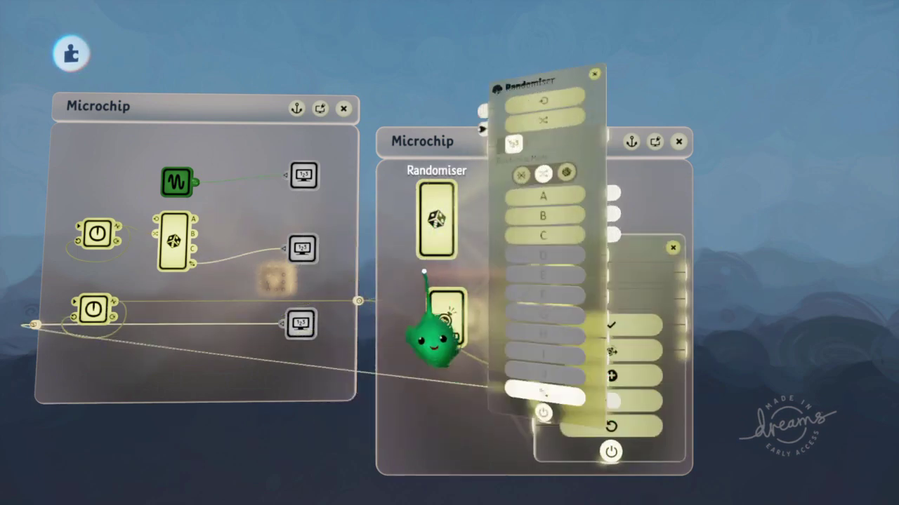
key(Escape)
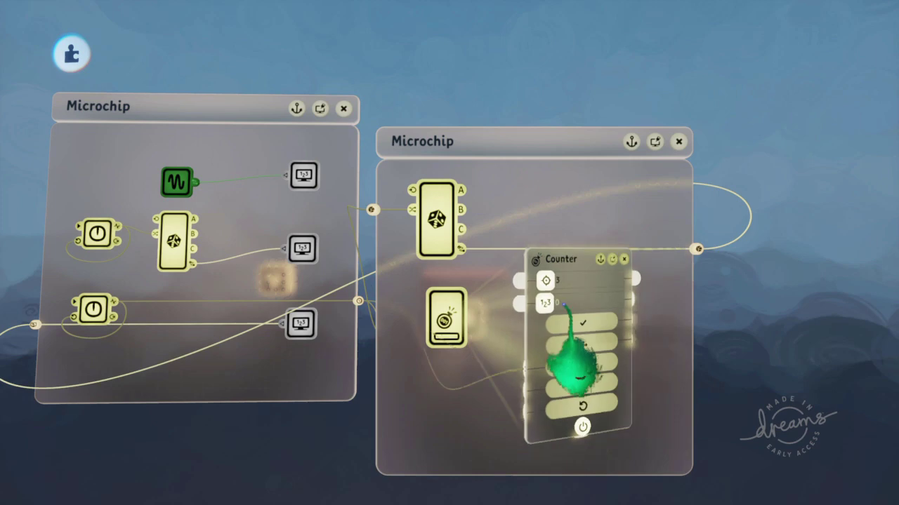
key(Escape)
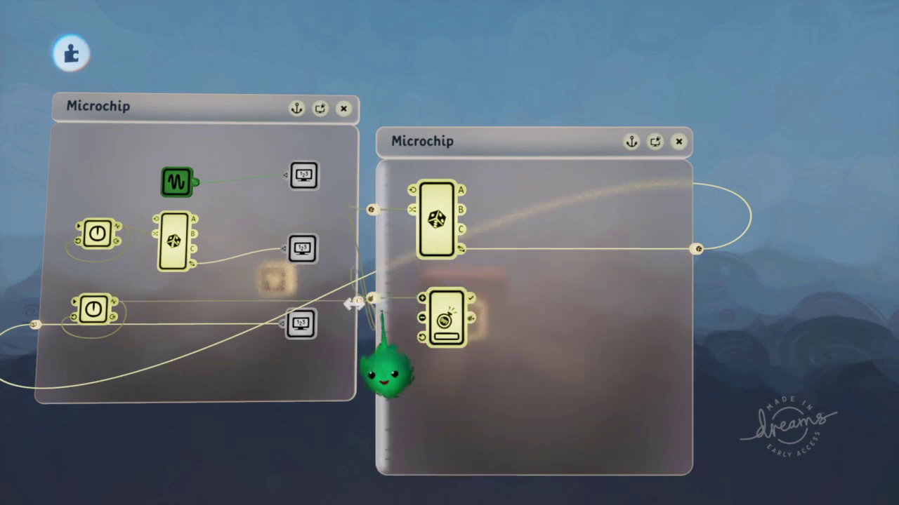
Step: Reposition the cube's microchip window clear of the first microchip and check the Counter's target value
drag(516, 372, 665, 271)
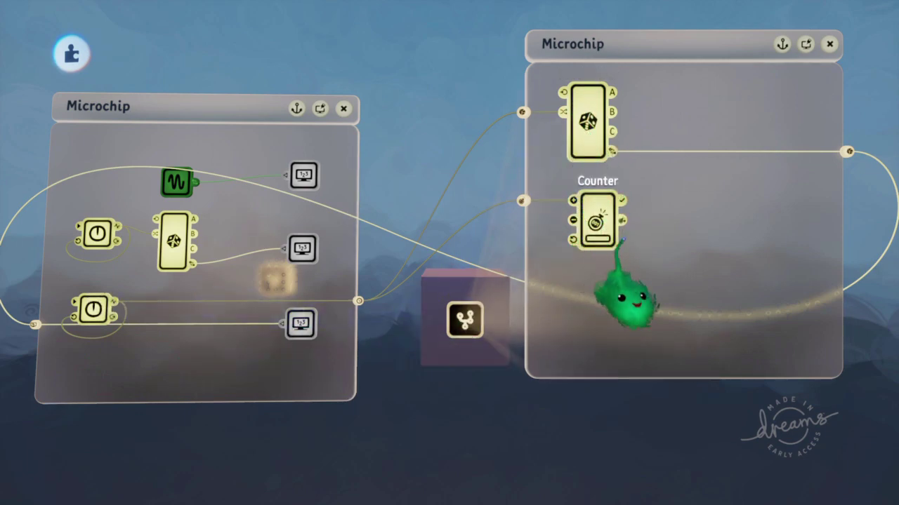
drag(620, 241, 521, 203)
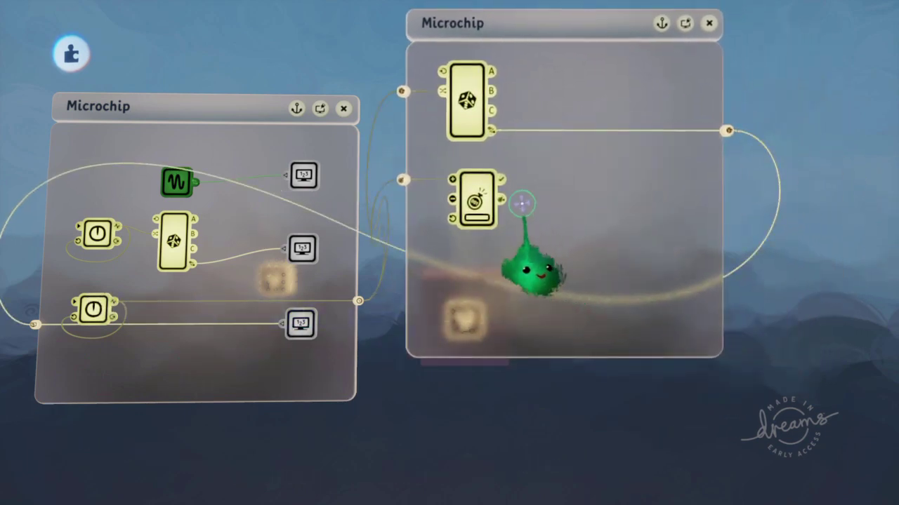
click(479, 210)
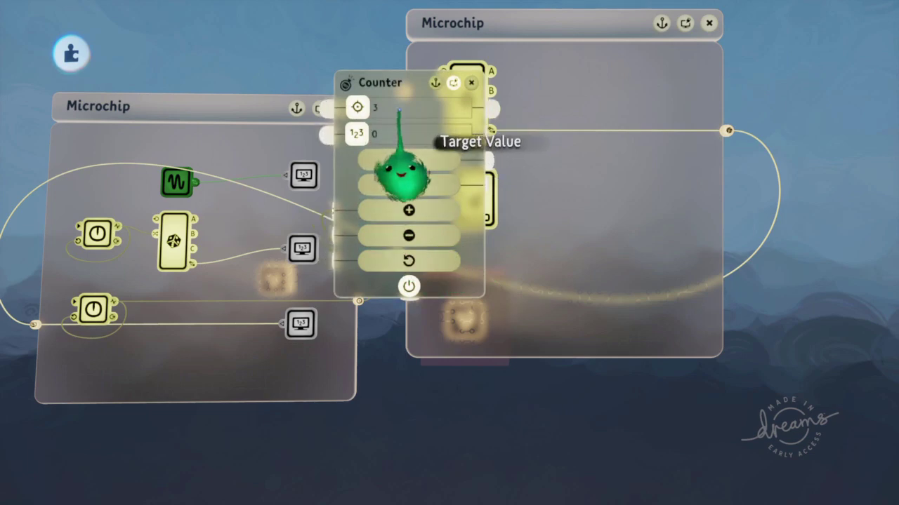
key(Escape)
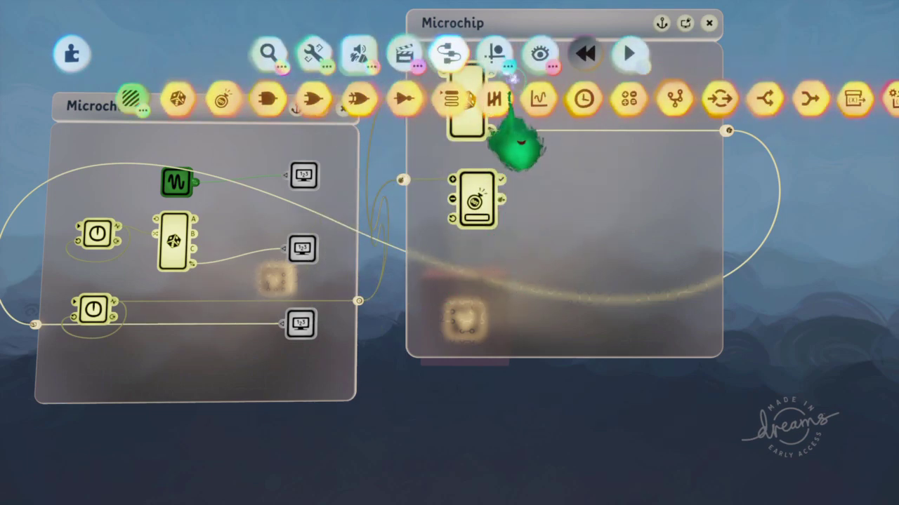
Step: Add a Destroyer to the cube's microchip, wire the Counter's output to its power input, and move the microchip window clear of the cube
drag(496, 104, 277, 104)
click(653, 104)
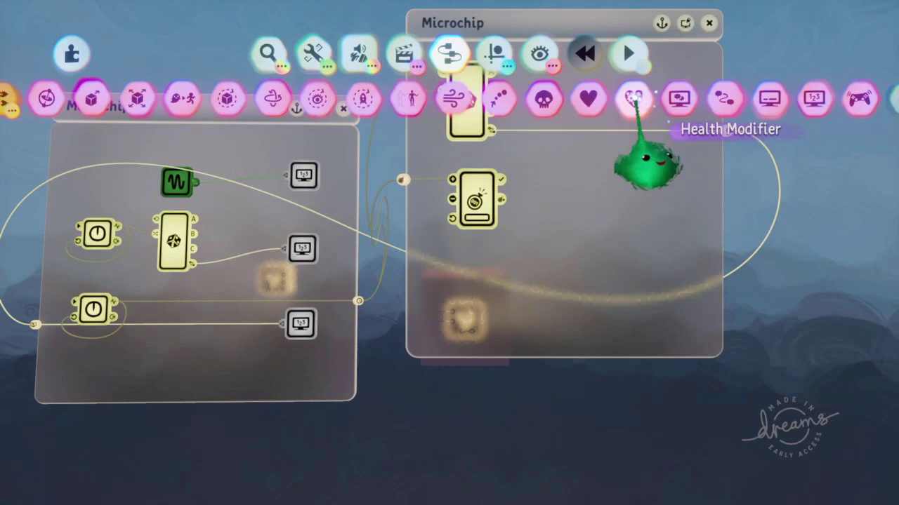
click(518, 100)
click(599, 219)
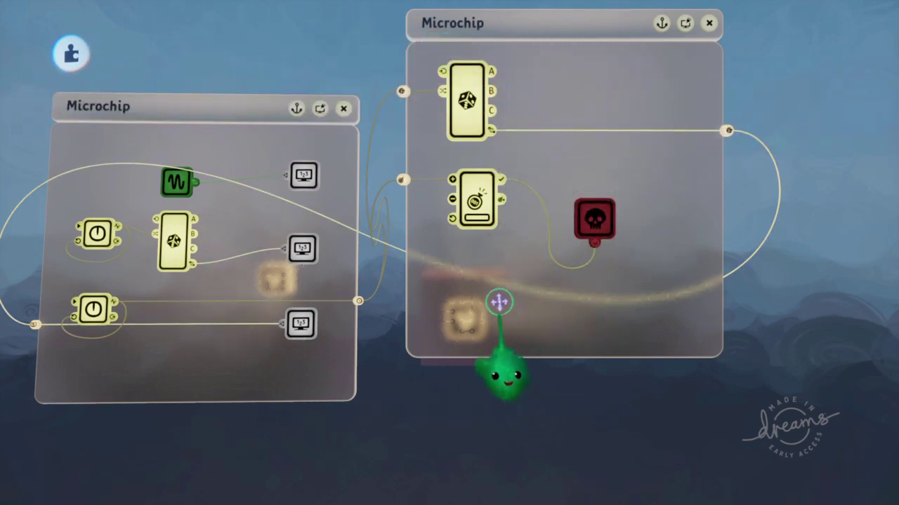
drag(506, 317, 627, 311)
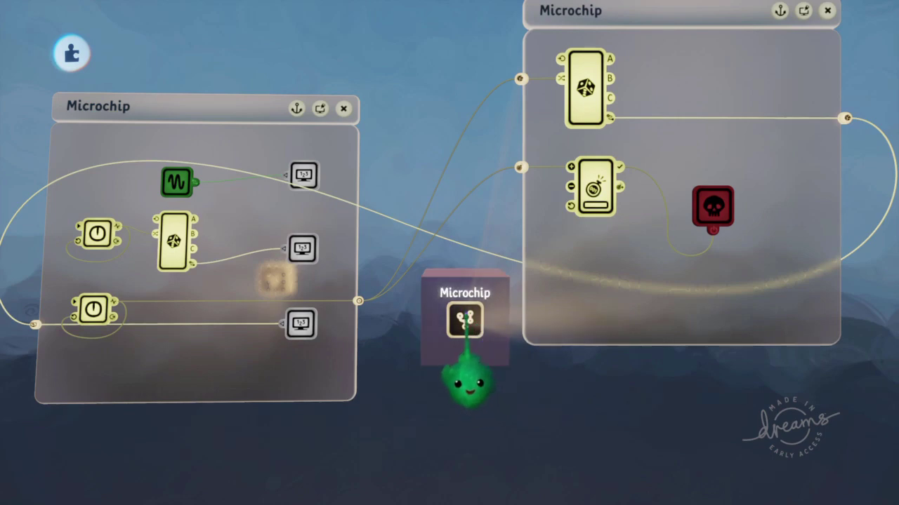
drag(630, 309, 617, 291)
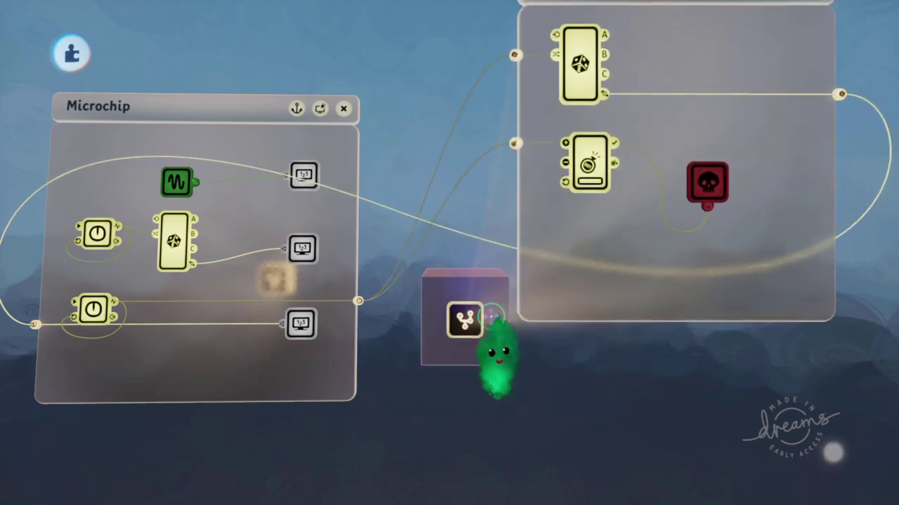
Step: Run the scene to test the Counter-driven Destroyer on the cube, and stop playback
scroll(535, 382, down, 2)
middle_drag(535, 381, 526, 418)
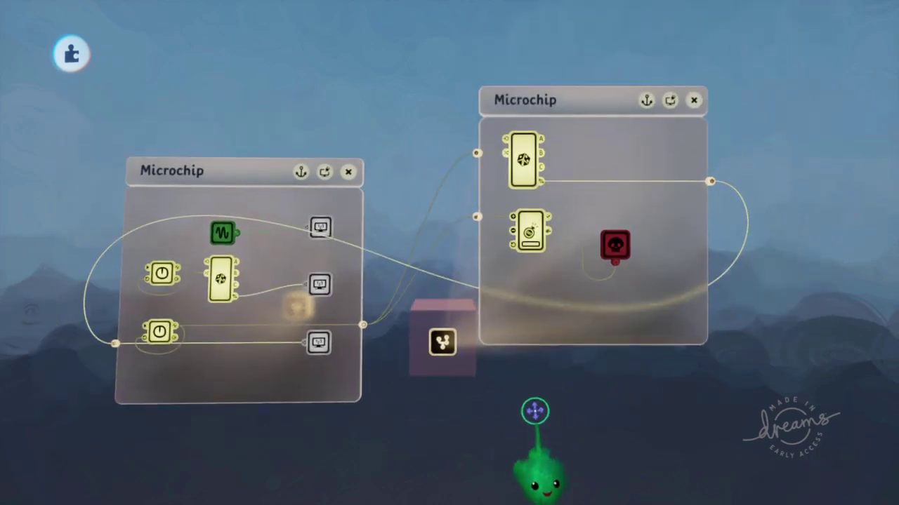
key(space)
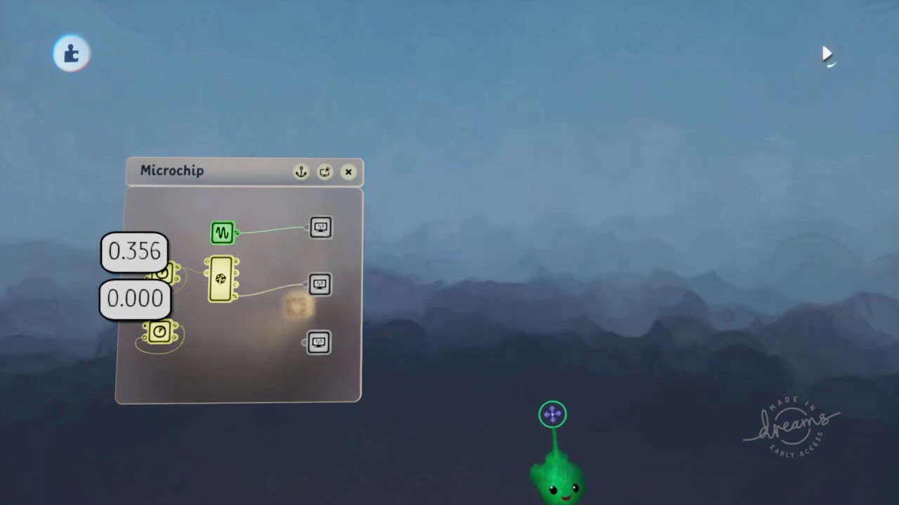
key(space)
Step: Move the third Number Displayer's read-out below the other two and run the scene
scroll(534, 405, up, 2)
click(342, 353)
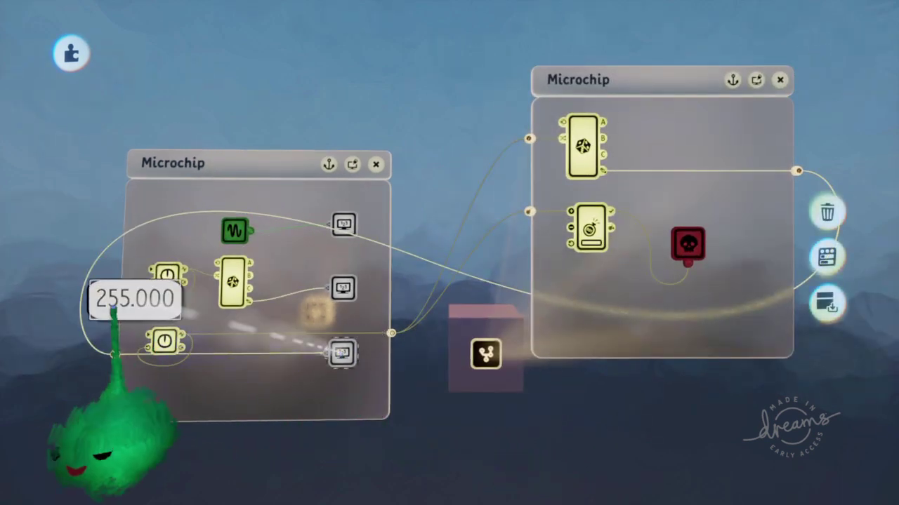
drag(113, 307, 124, 367)
key(space)
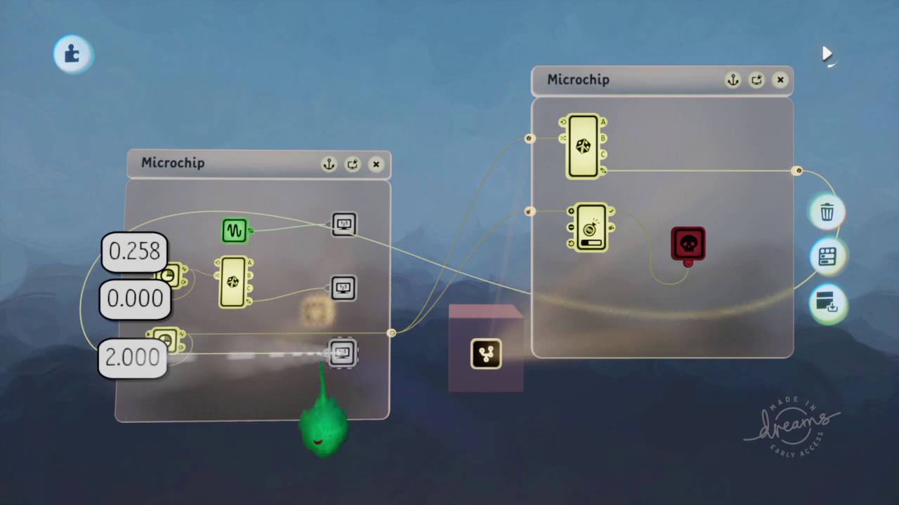
Step: Power off the upper two Number Displayers in the first microchip and rerun the scene with only the lowest one active
click(344, 225)
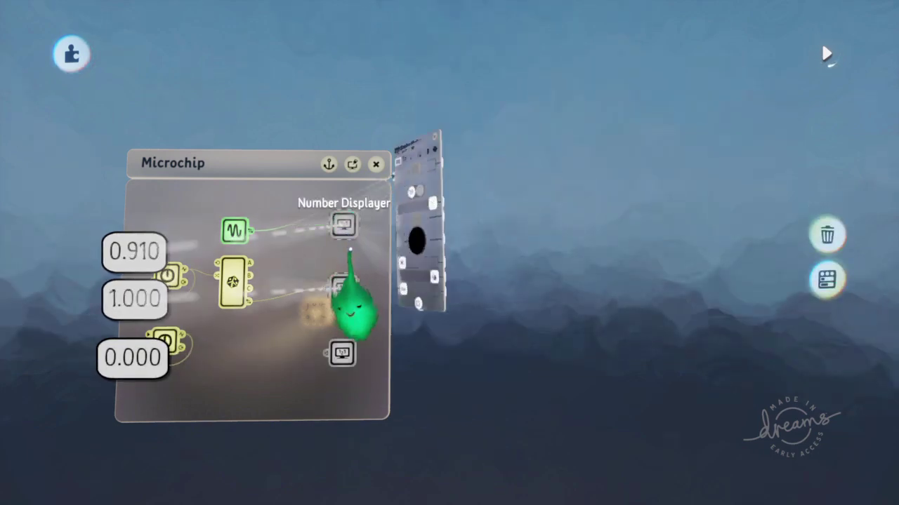
click(485, 379)
key(Escape)
key(space)
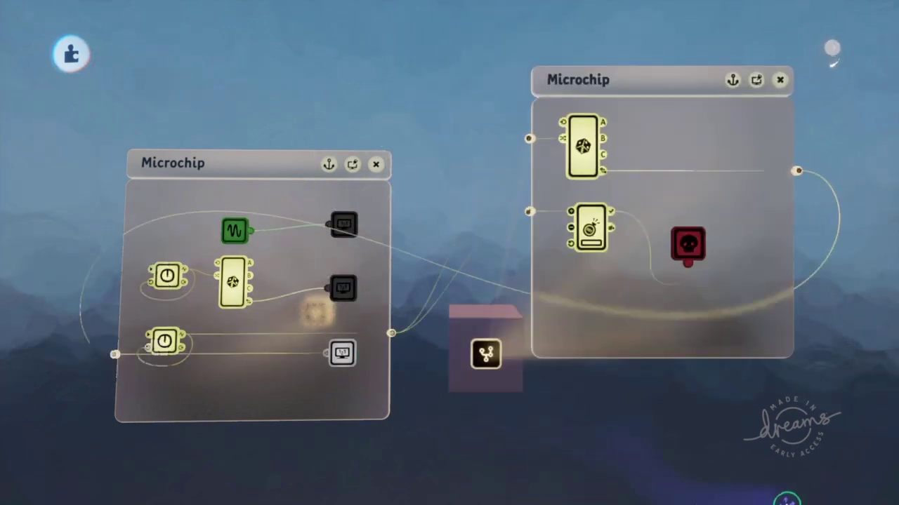
key(space)
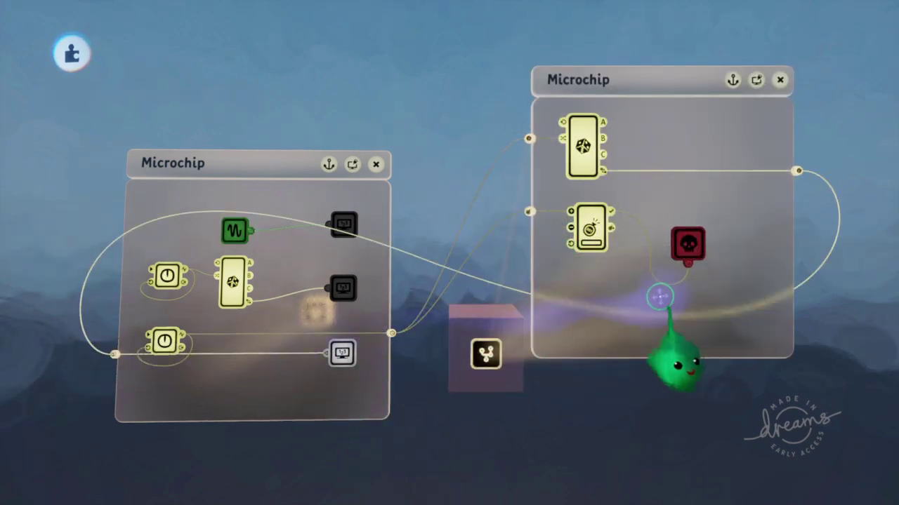
Step: Add an Emitter to the first microchip, below the middle Number Displayer, and open its properties beside the cube
middle_drag(619, 339, 502, 345)
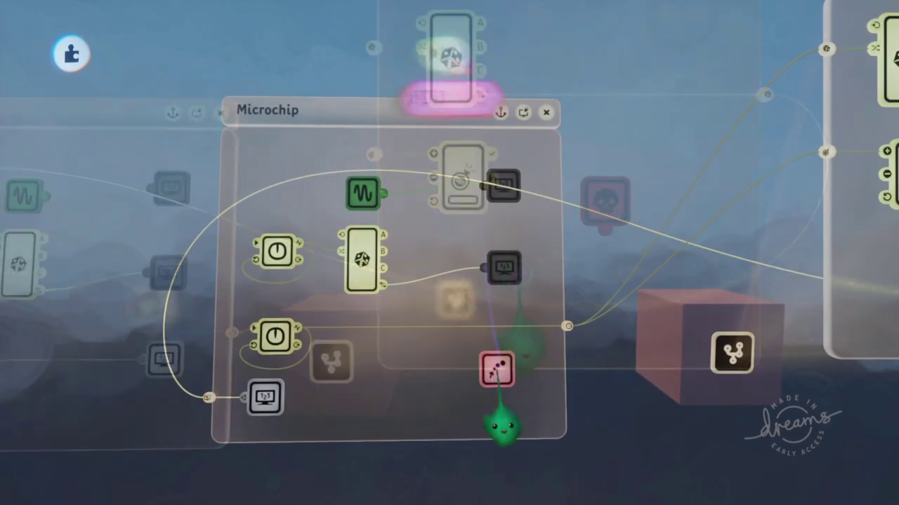
click(498, 389)
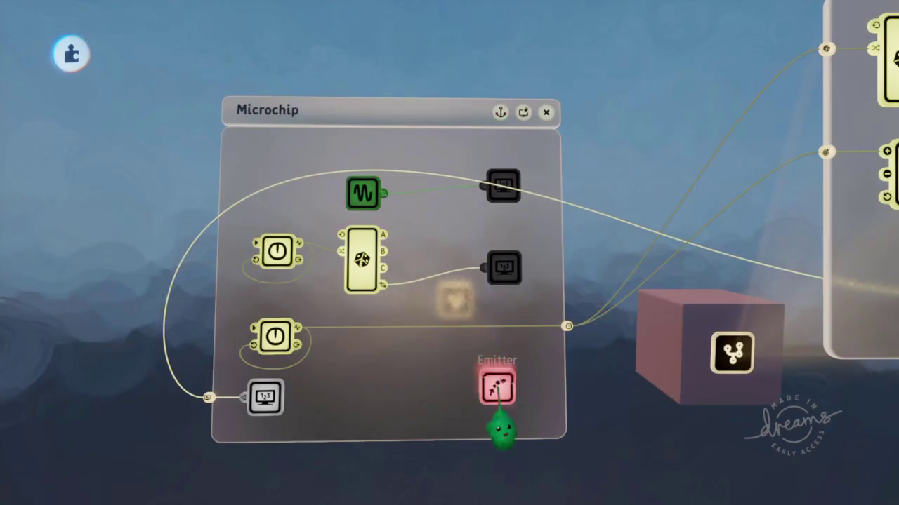
click(497, 384)
scroll(481, 421, down, 2)
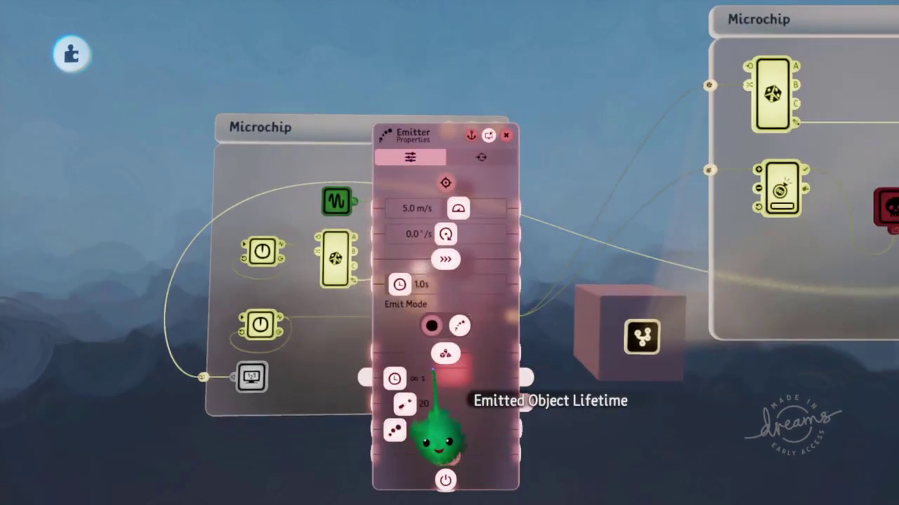
middle_drag(401, 345, 435, 366)
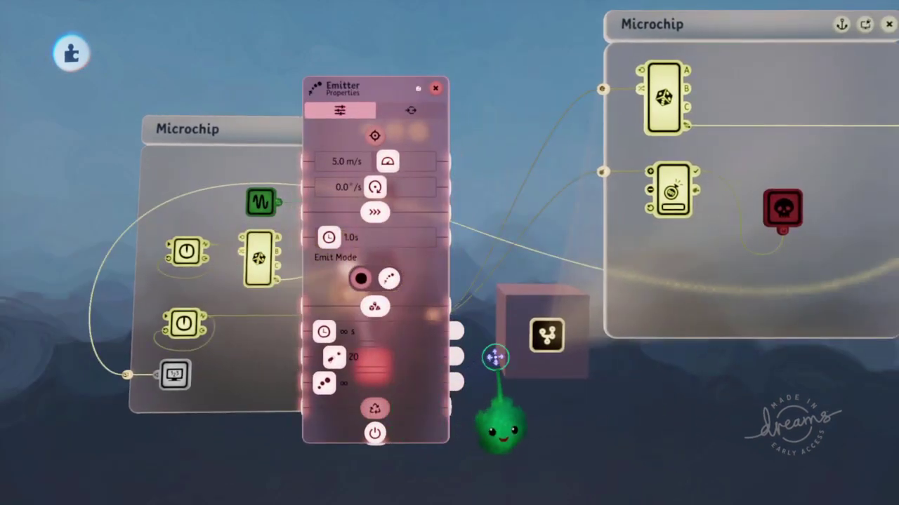
Step: Assign the cube as the Emitter's object, with 0.0 m/s speed, a 0.0 s emit time and a maximum of 1 emitted at once
drag(379, 204, 537, 341)
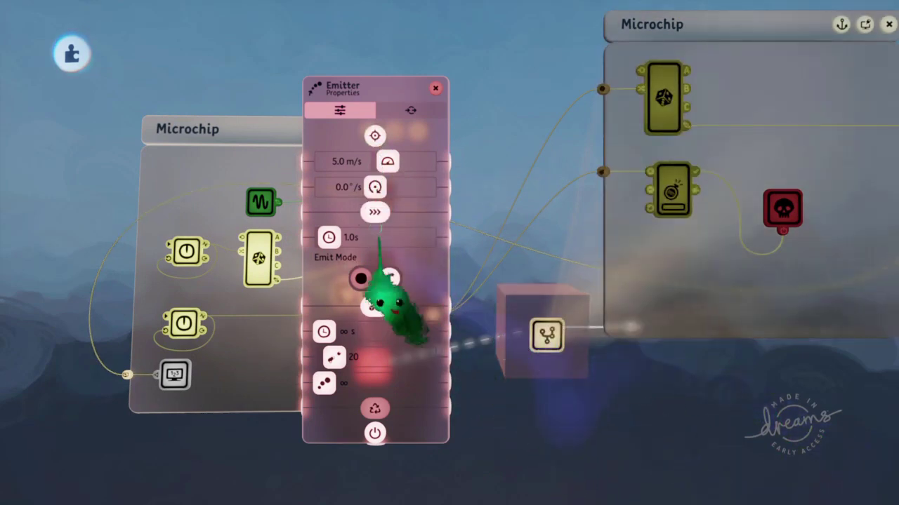
drag(387, 162, 374, 162)
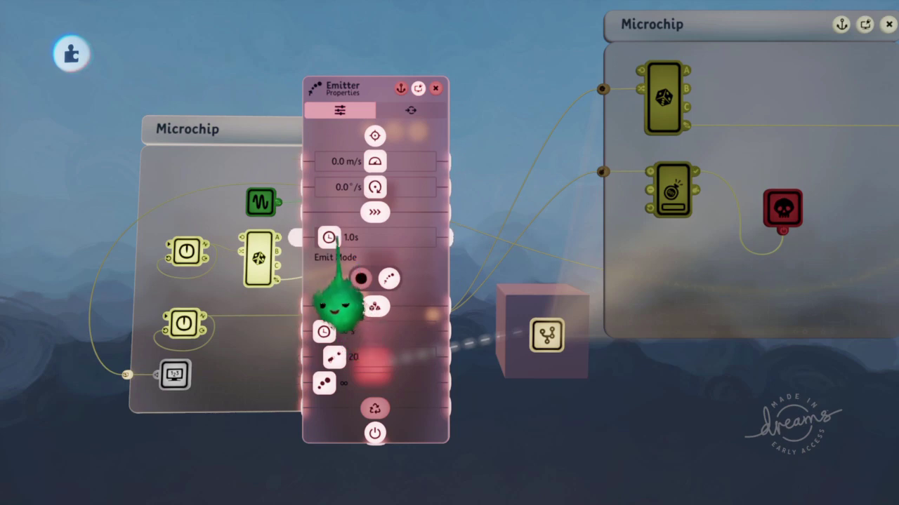
drag(329, 237, 323, 237)
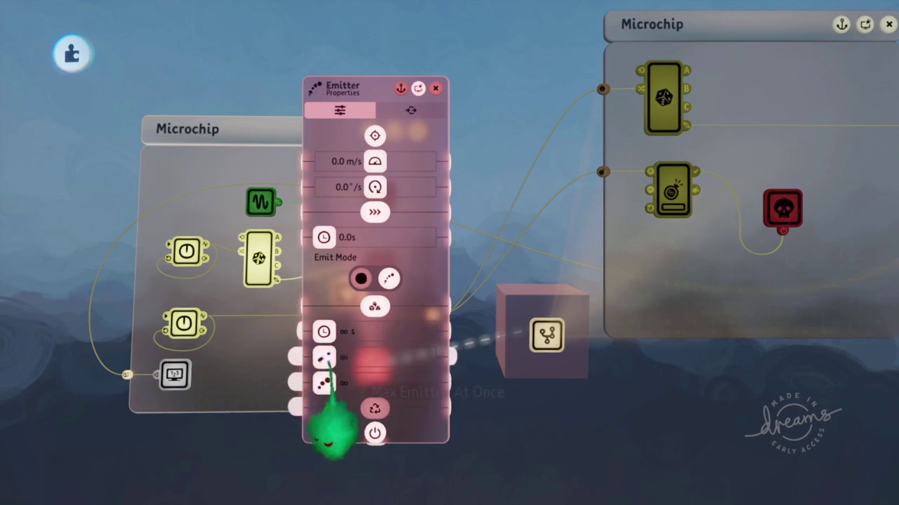
drag(328, 361, 337, 360)
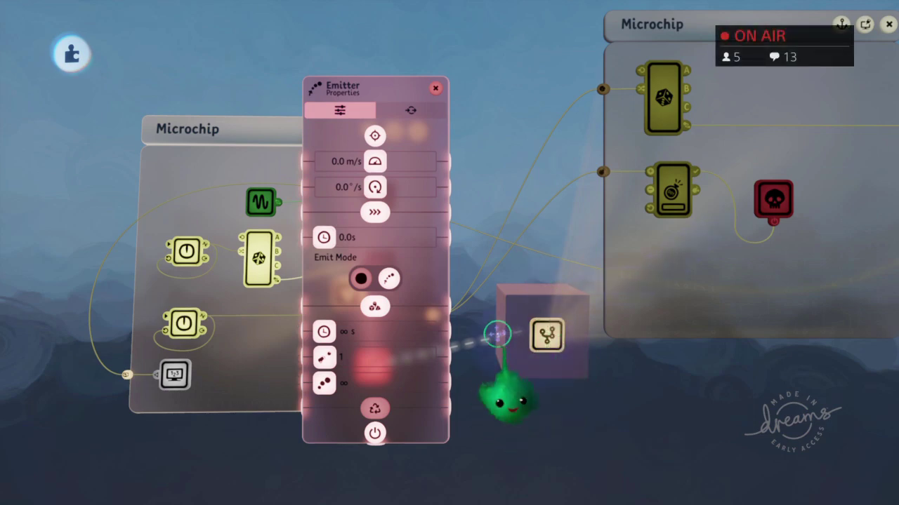
Step: Enable the wiring option in the Emitter's inputs and outputs, close its settings, and view the emitted cube's connections
click(408, 110)
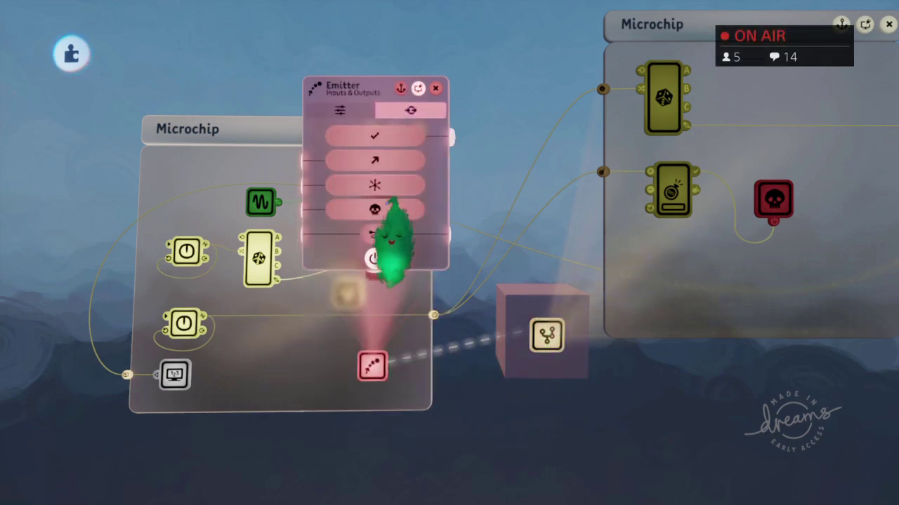
click(375, 234)
middle_drag(507, 270, 309, 370)
drag(168, 372, 519, 211)
drag(527, 174, 271, 386)
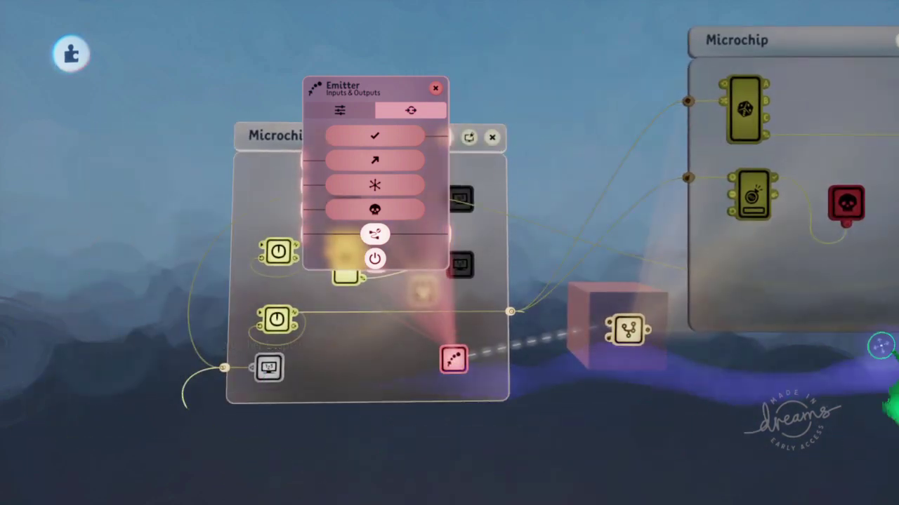
middle_drag(879, 347, 836, 347)
key(Escape)
middle_drag(431, 271, 441, 424)
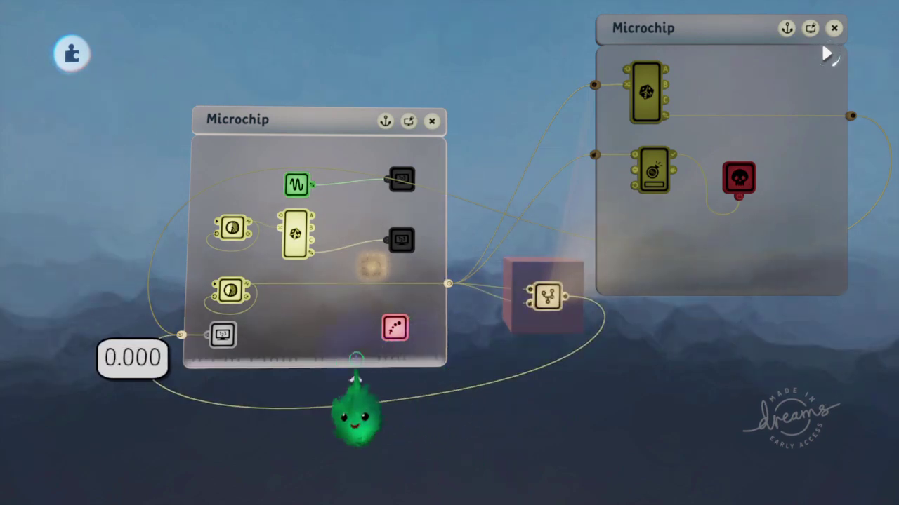
Step: Move the Counter and Destroyer aside in the cube's microchip and set the Randomiser's number of ports to 10
scroll(512, 260, up, 5)
scroll(403, 210, down, 3)
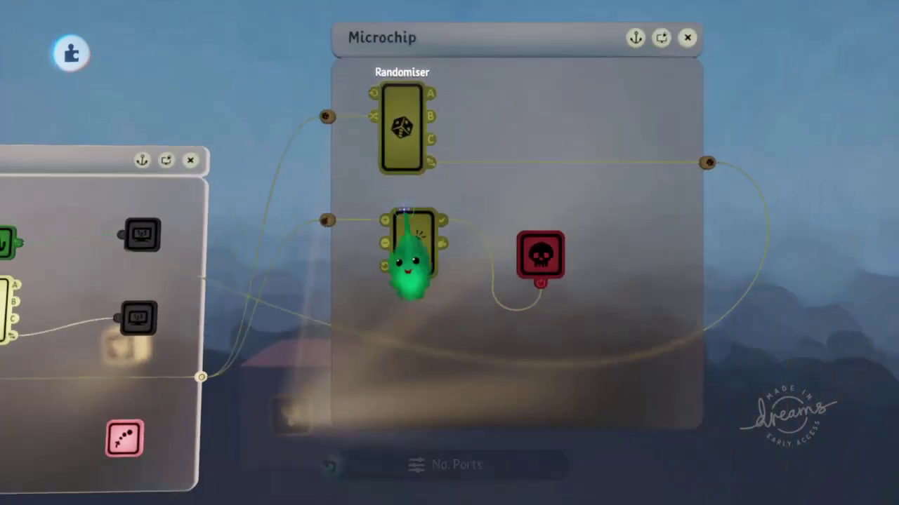
drag(403, 210, 426, 320)
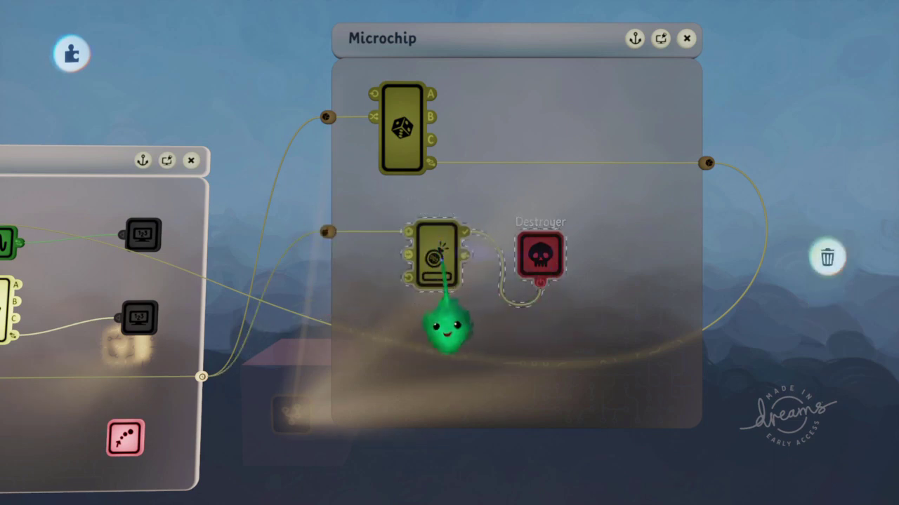
drag(434, 258, 541, 257)
click(408, 158)
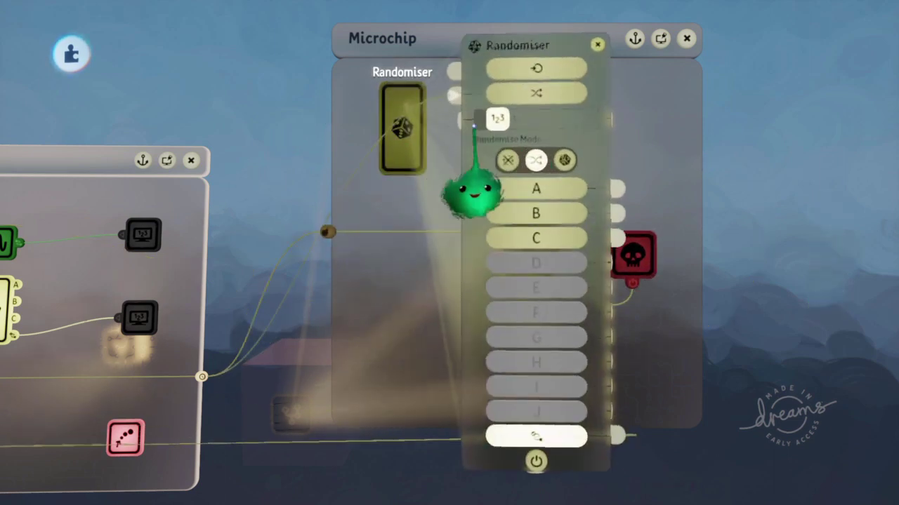
key(Escape)
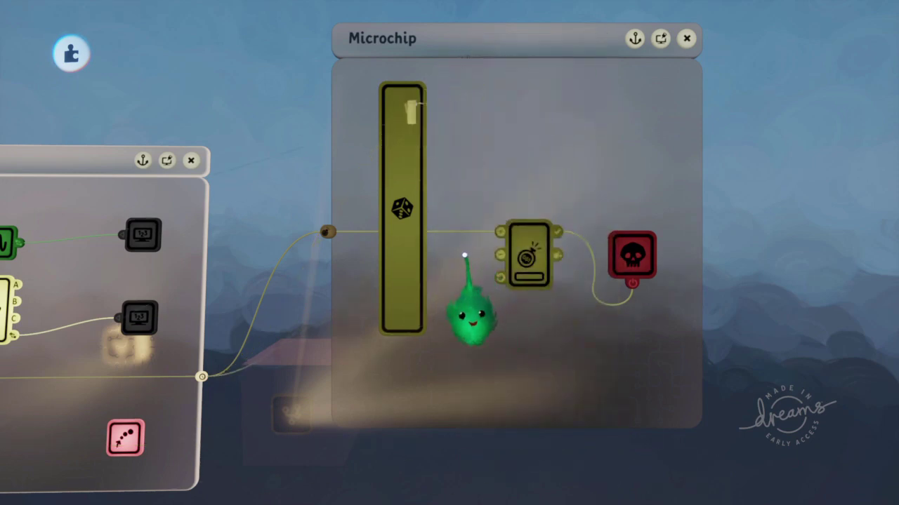
Step: Wire the Randomiser's number-of-ports value to the Counter's Target Value in the cube's microchip
click(424, 176)
click(424, 175)
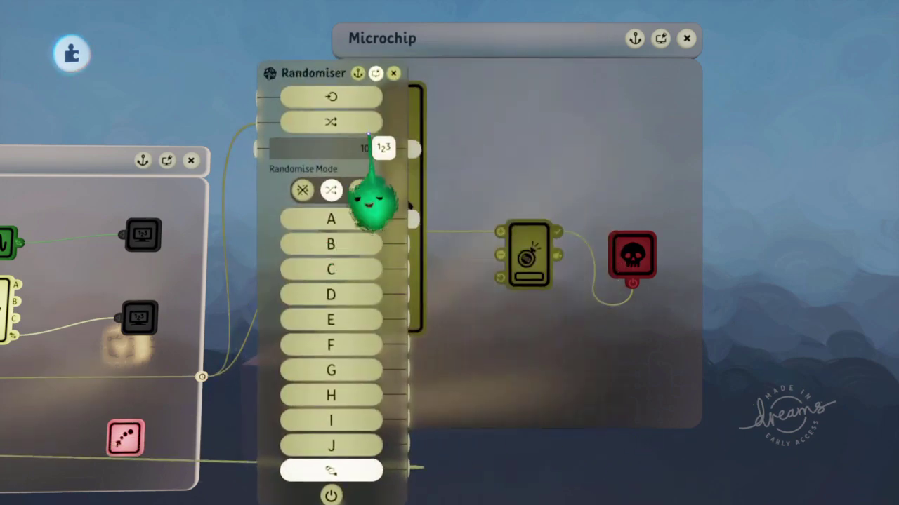
drag(424, 210, 413, 263)
drag(405, 193, 389, 179)
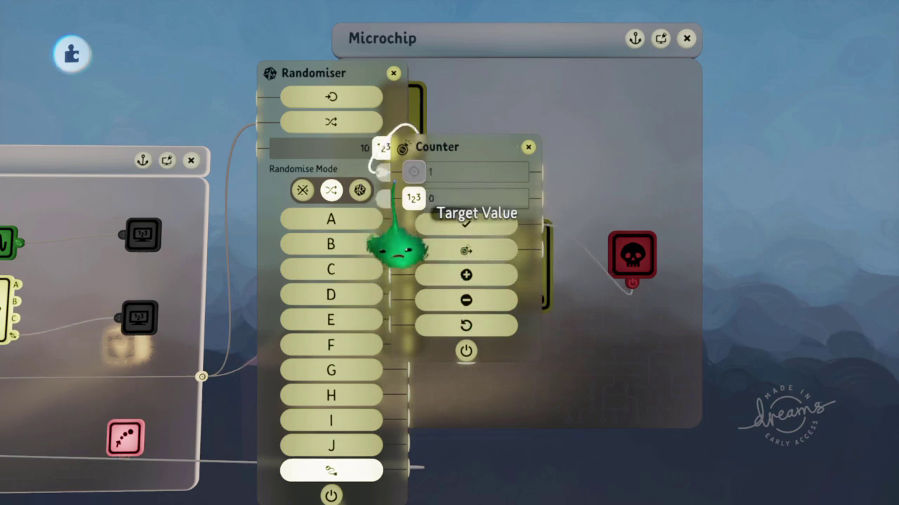
drag(469, 247, 570, 243)
drag(570, 242, 573, 234)
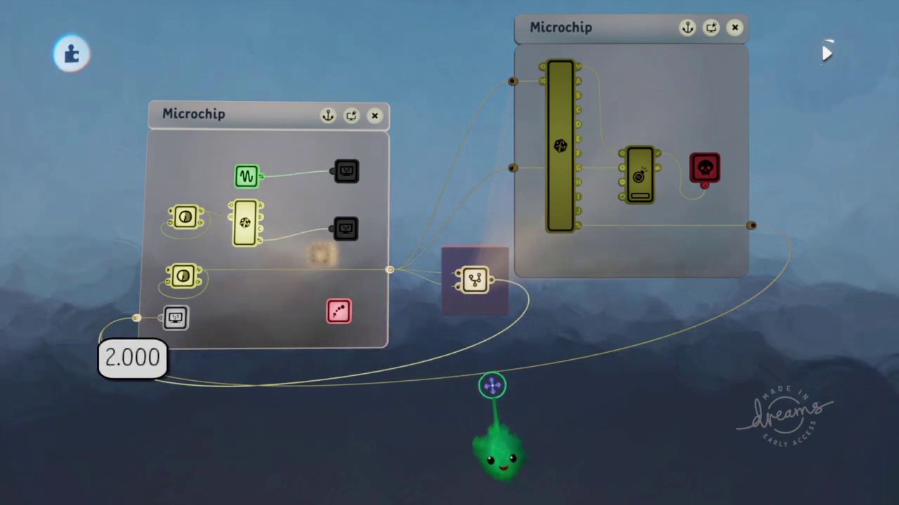
Step: Stop the scene, close the cube's microchip, and make the first microchip's window taller
key(space)
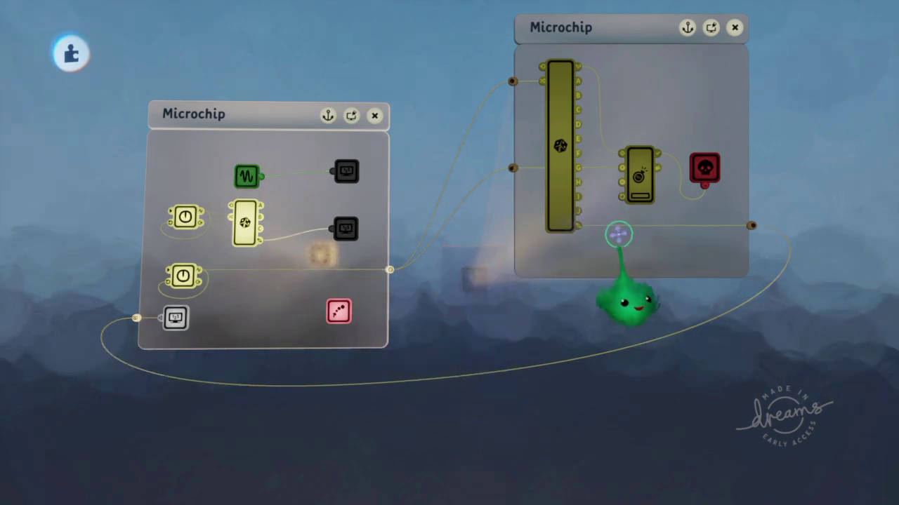
click(616, 241)
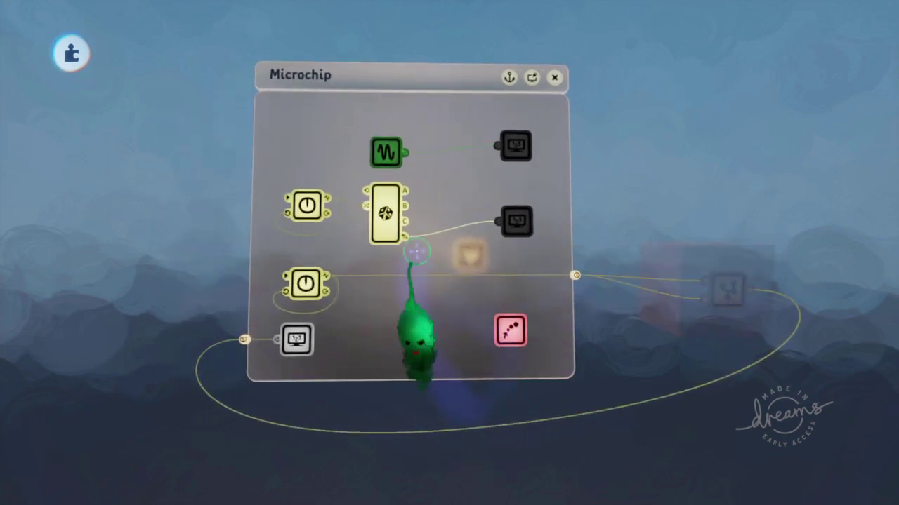
drag(411, 137, 411, 35)
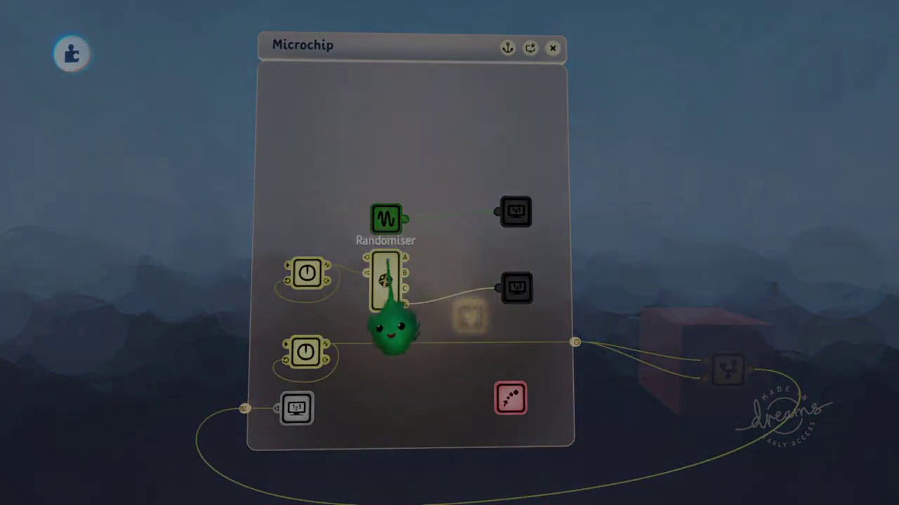